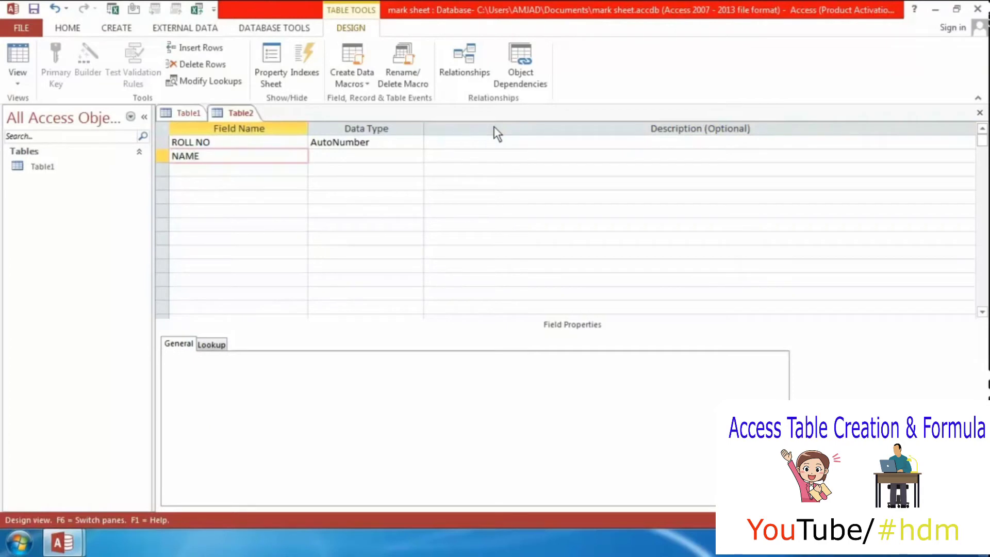
Accept NAME as the second field's name despite the reserved word and set its data type to Long Text.
key(Tab)
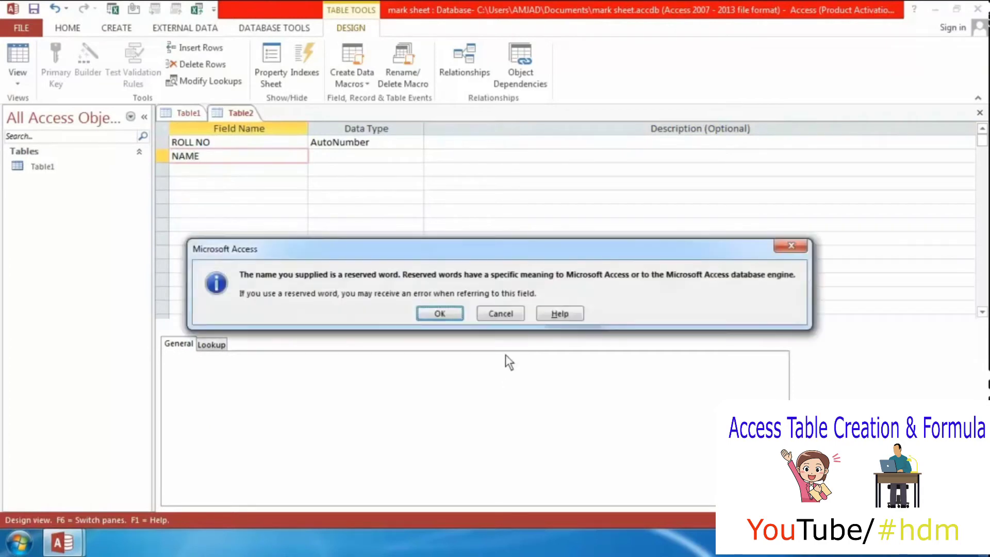
click(439, 314)
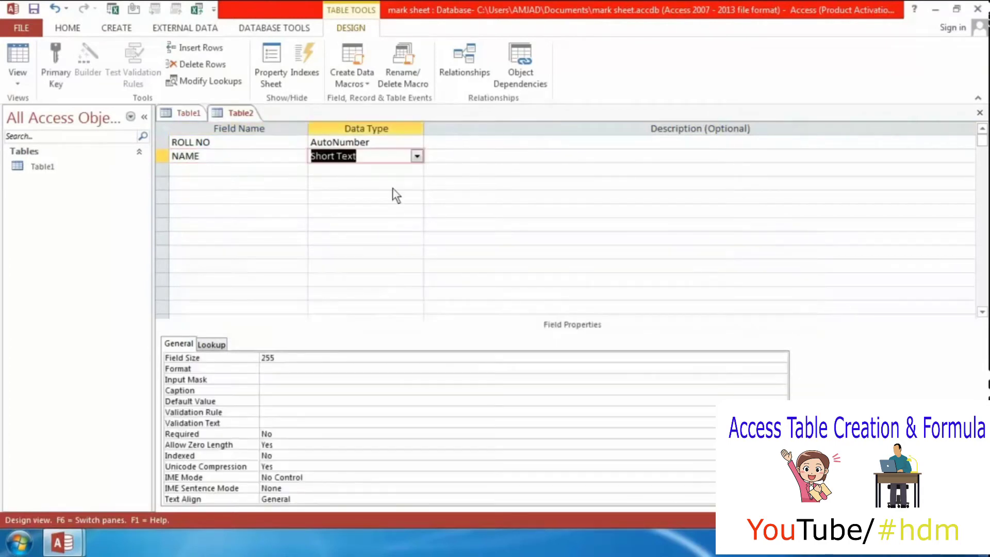
click(416, 157)
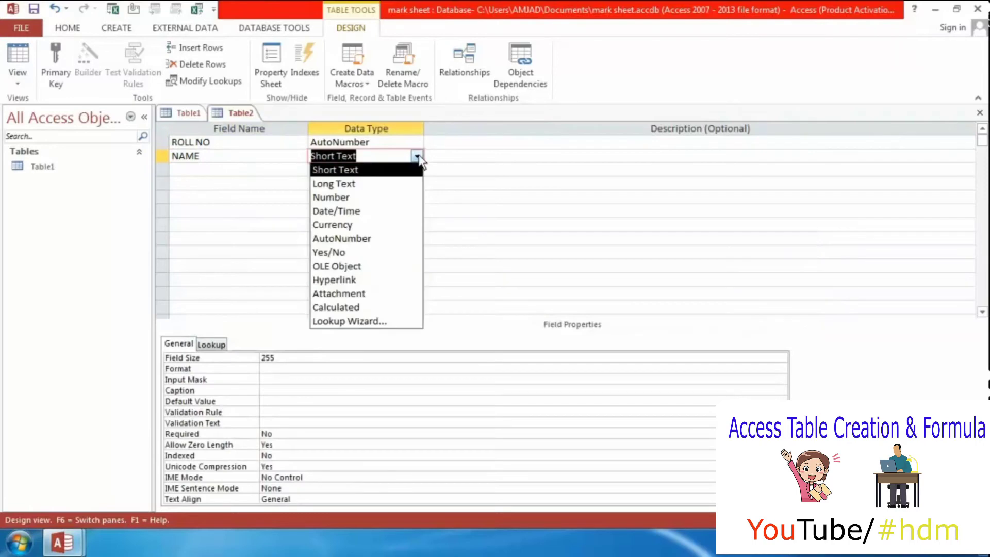
click(379, 183)
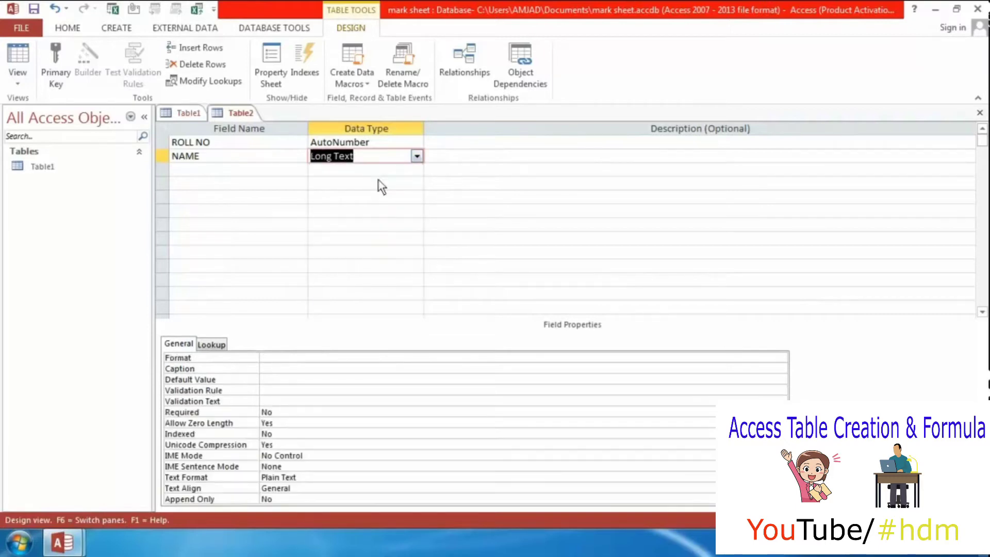
Add a field named S1 below NAME with the Number data type.
click(250, 171)
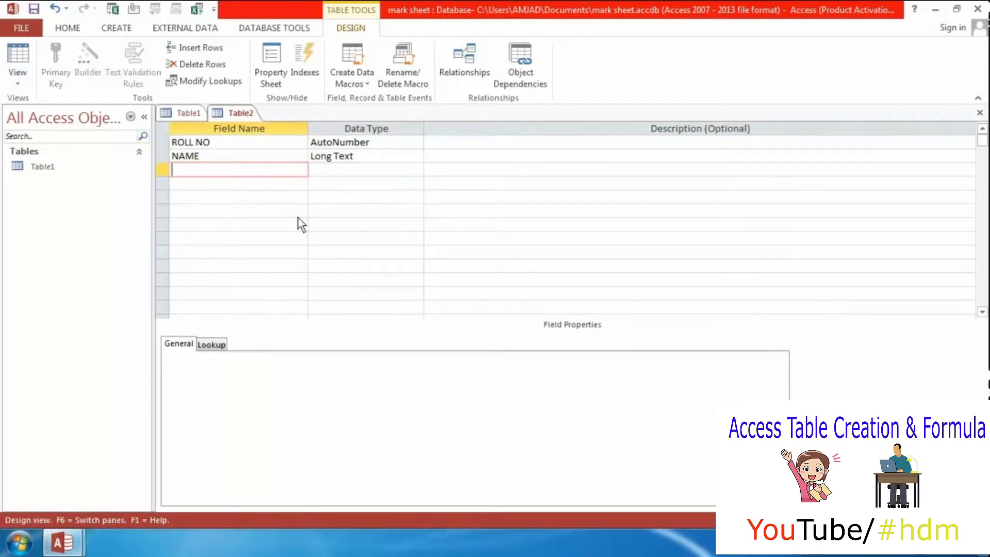
text(S1)
click(344, 165)
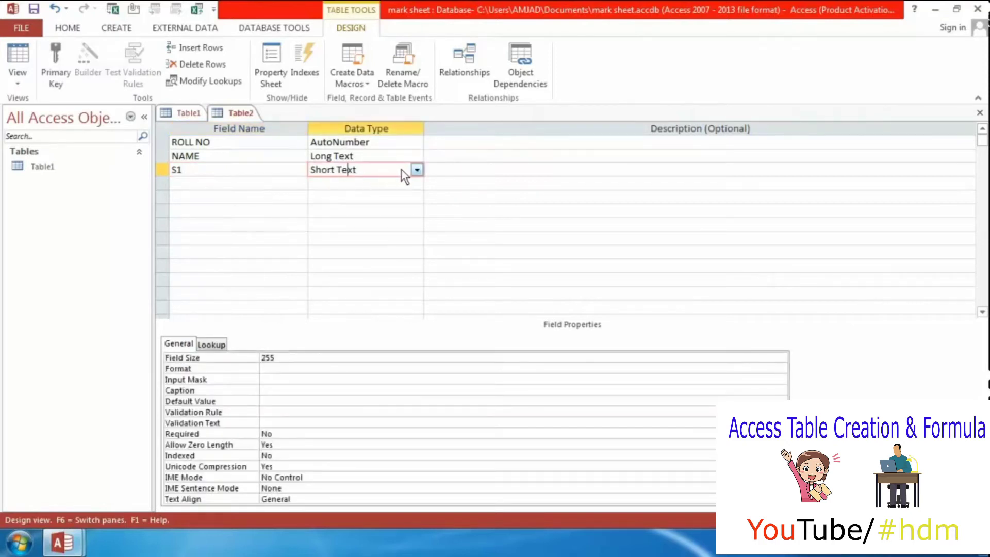
click(415, 169)
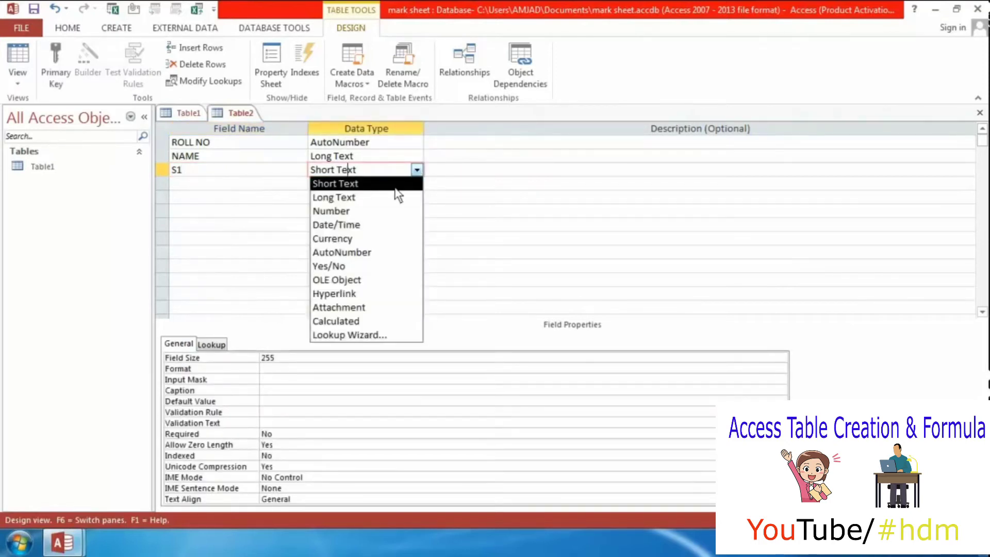
click(370, 212)
Add a field named S2 below S1 with the Number data type.
click(275, 179)
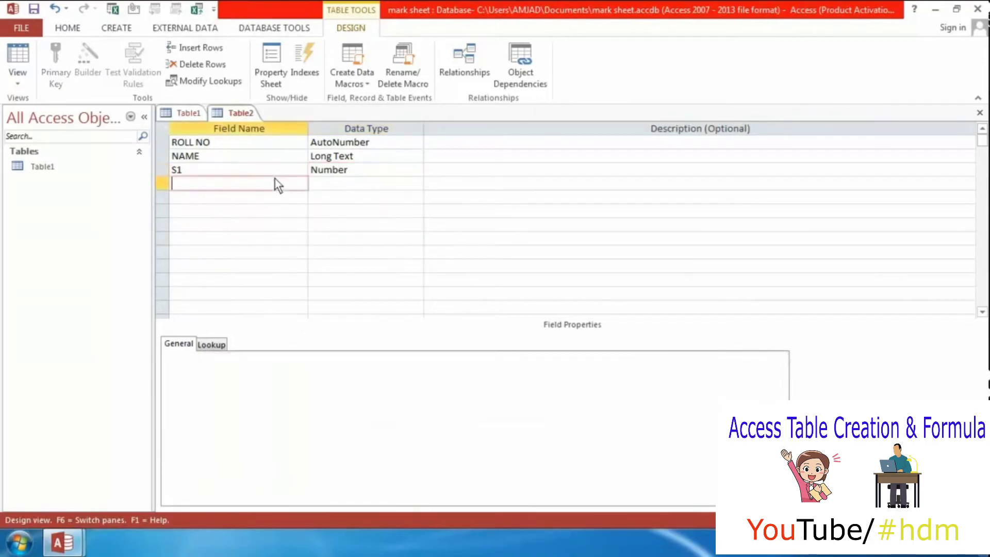
text(S2)
click(339, 180)
click(416, 184)
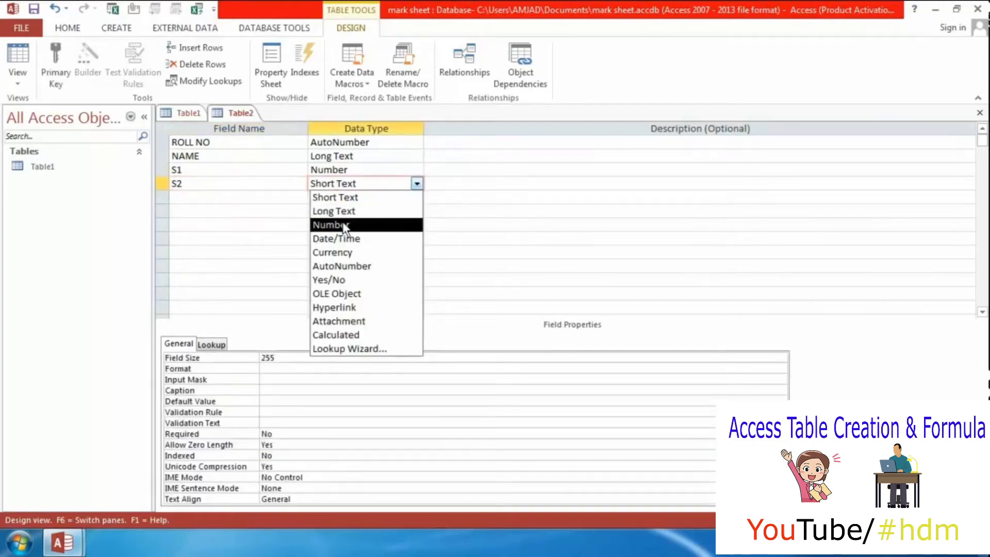
click(344, 225)
Add a field named S3 below S2 with the Number data type.
click(267, 198)
text(S3)
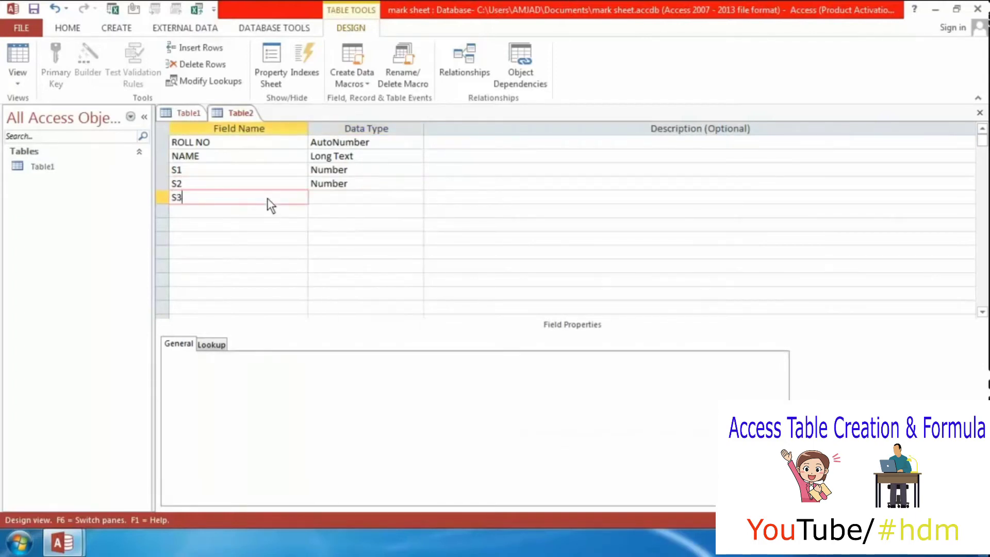
click(327, 197)
click(415, 196)
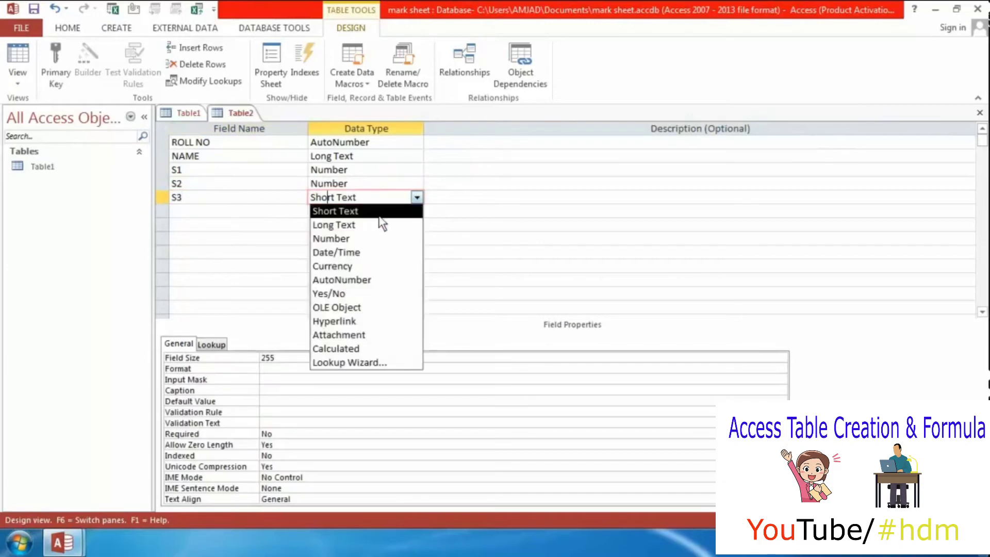
click(360, 238)
Add a field named TOTAL below S3 with the Number data type.
click(246, 213)
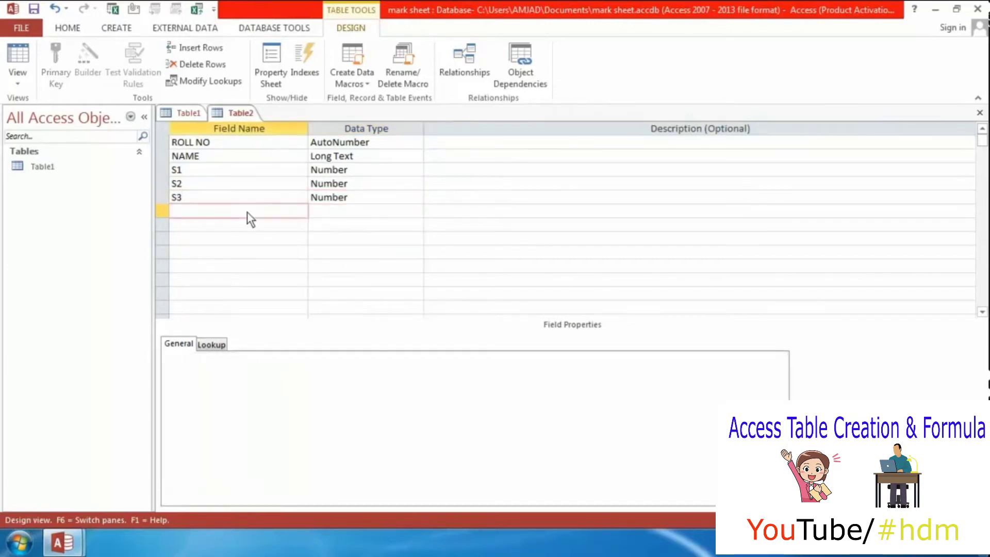
text(TOTAL)
click(327, 211)
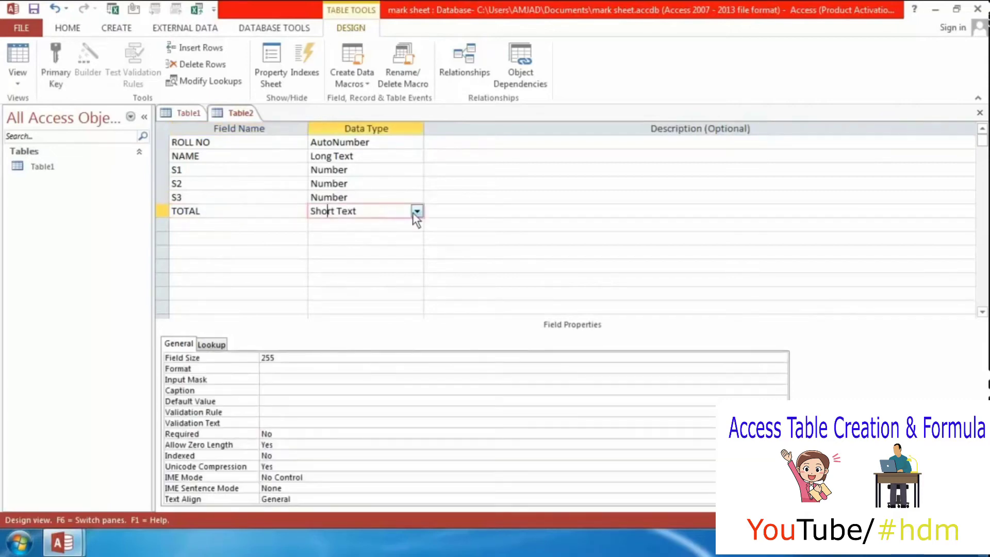
click(414, 212)
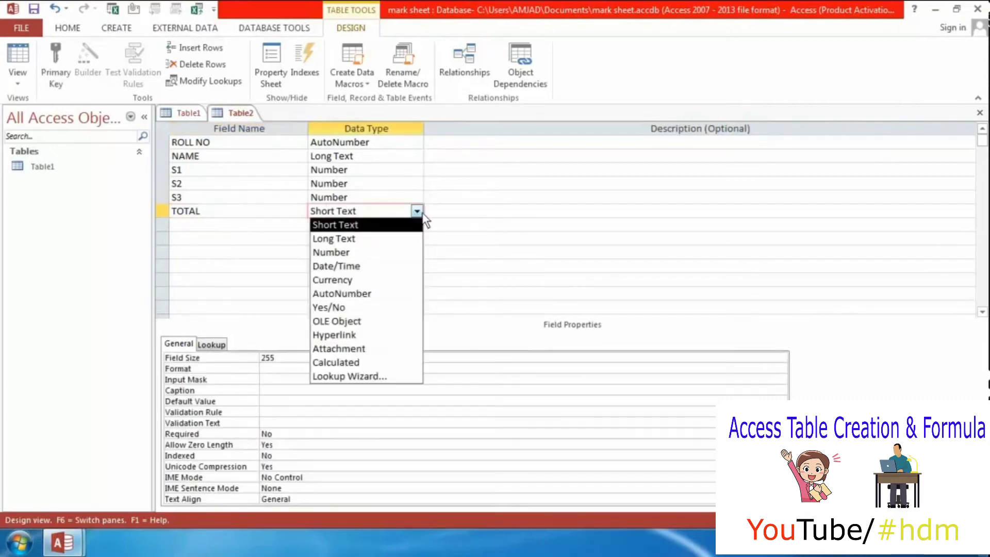
click(374, 255)
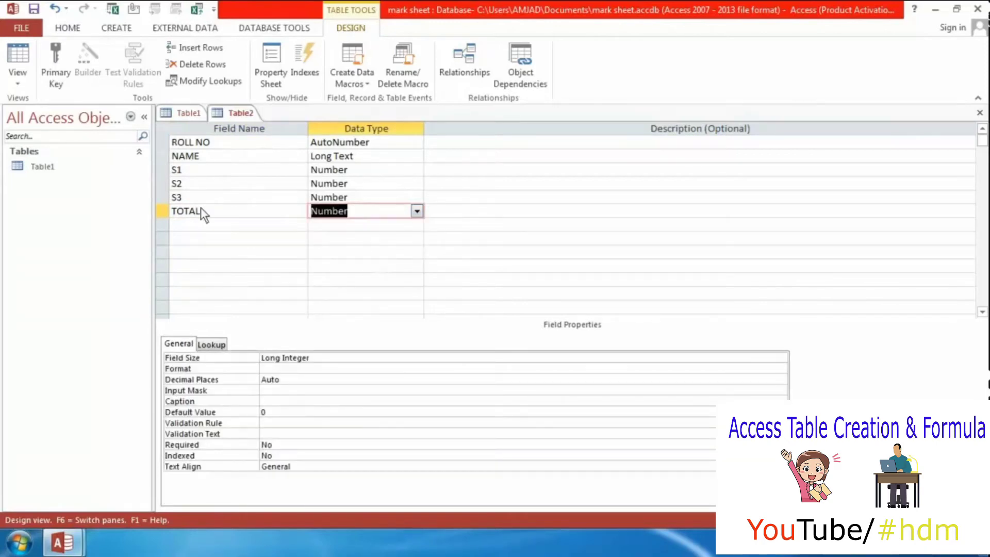
Add a field named AVERAGE below TOTAL with the Number data type.
click(202, 225)
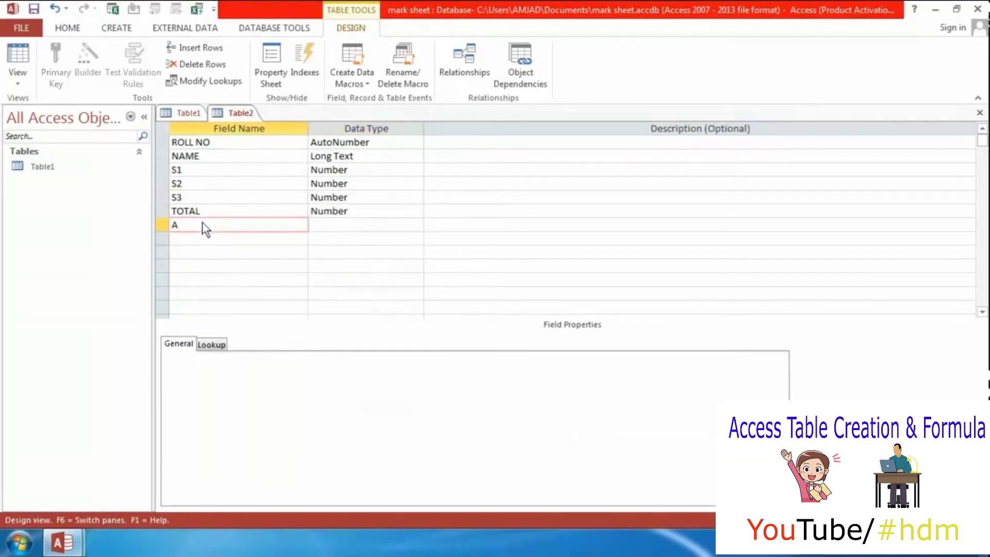
text(AVERAGE)
click(314, 225)
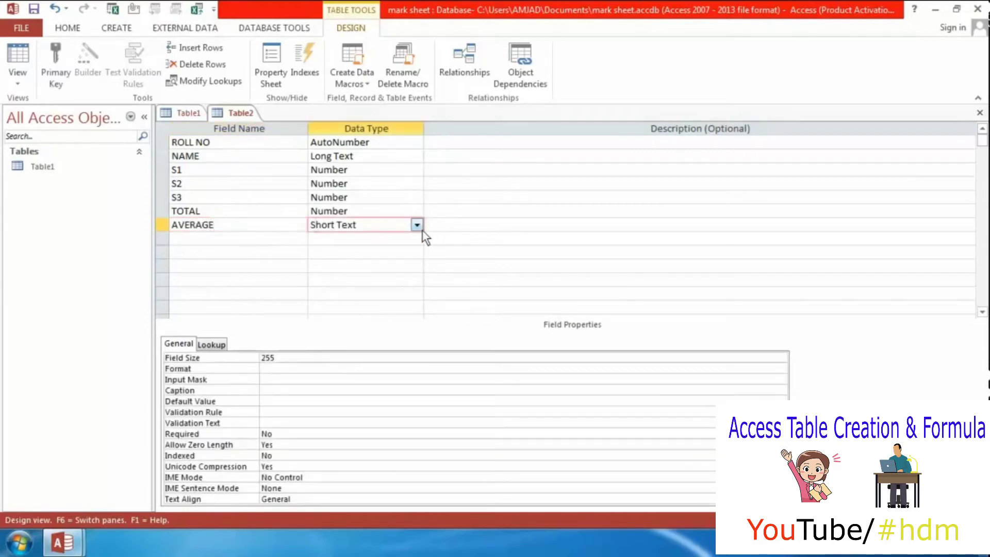
click(417, 225)
click(387, 265)
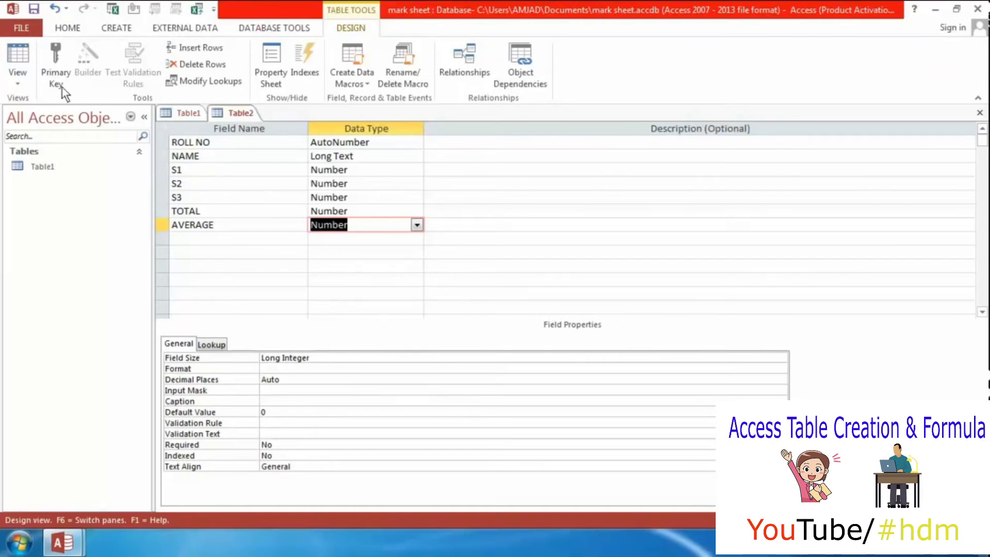
Save the table as UNIT 1 without creating a primary key.
click(35, 12)
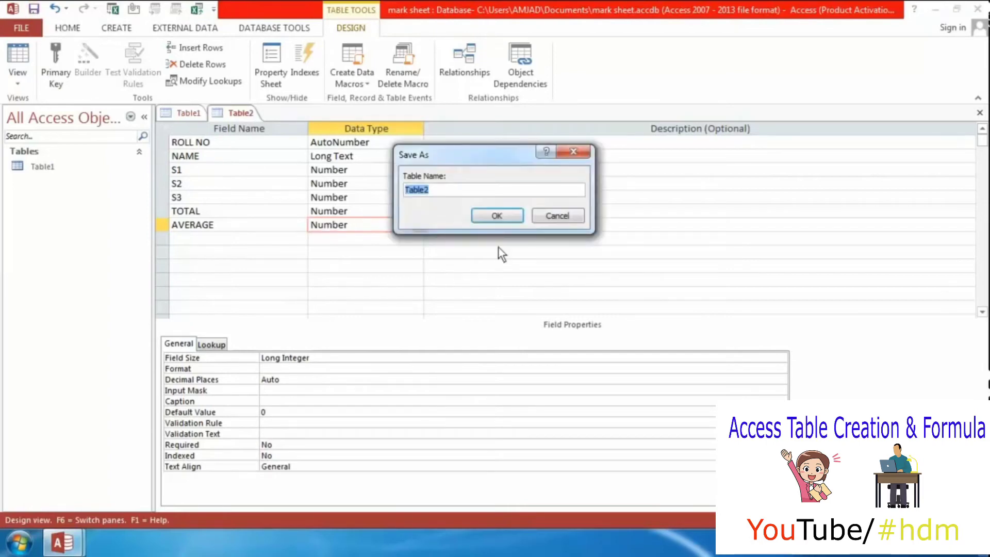
text(UNIT 1)
click(503, 215)
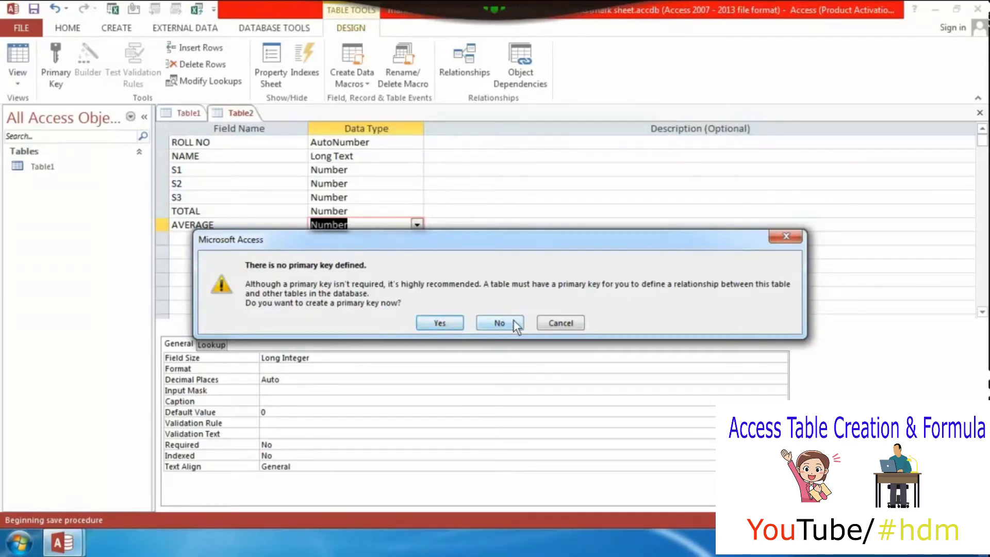
click(512, 319)
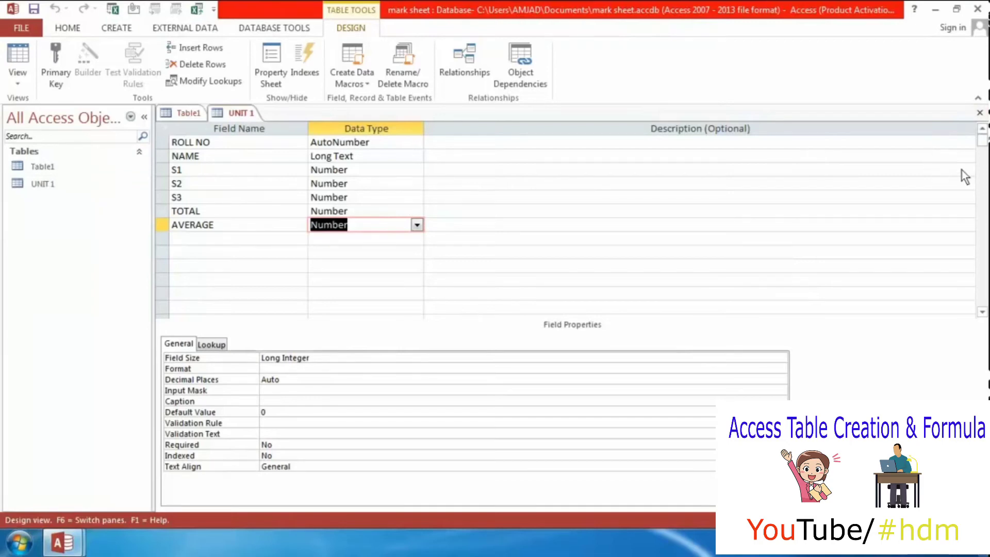
Close the UNIT 1 table design and reopen the table in Datasheet view.
click(979, 112)
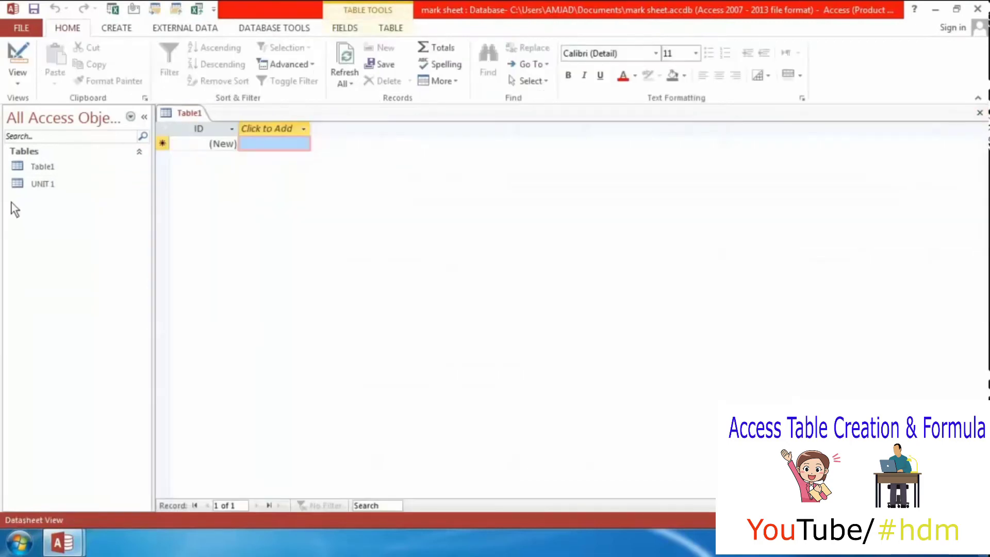
click(35, 183)
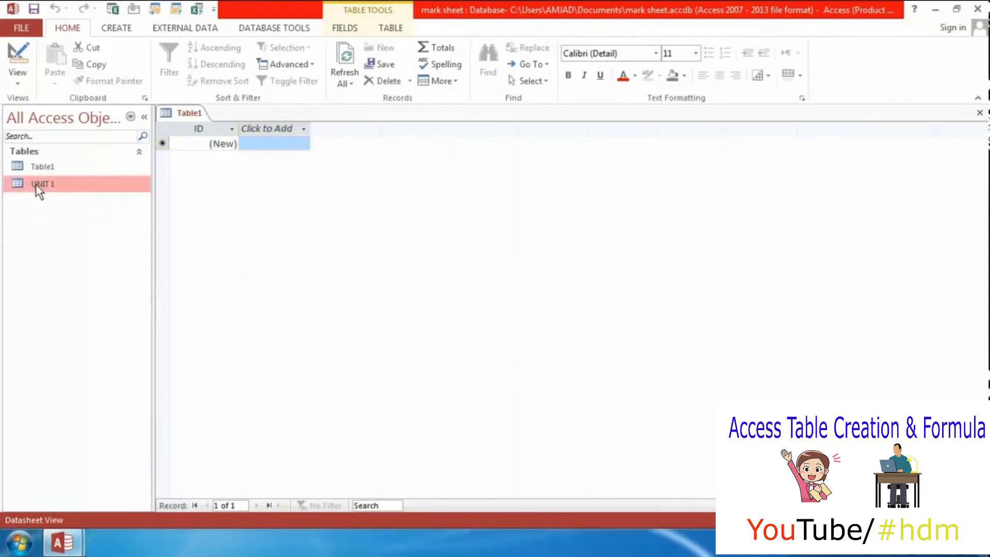
right_click(36, 183)
click(45, 194)
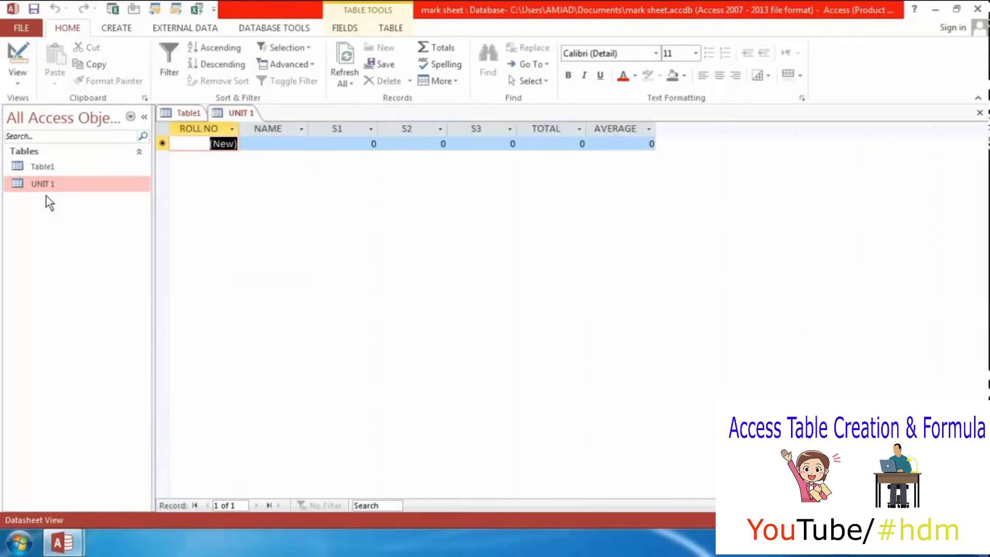
Fill in the first record with the student's name and marks S1 85, S2 74 and S3 84, leaving TOTAL and AVERAGE unchanged.
click(277, 145)
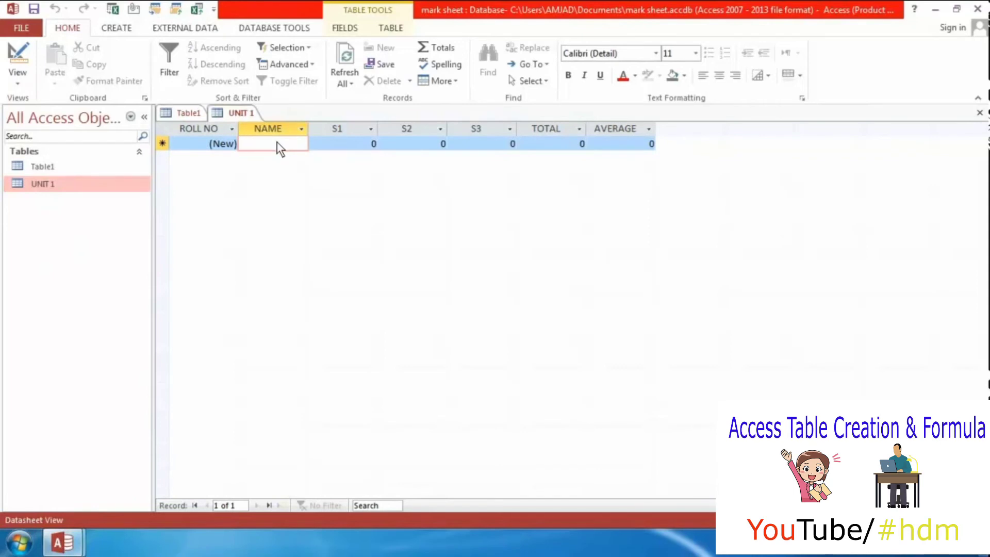
text(ANISA)
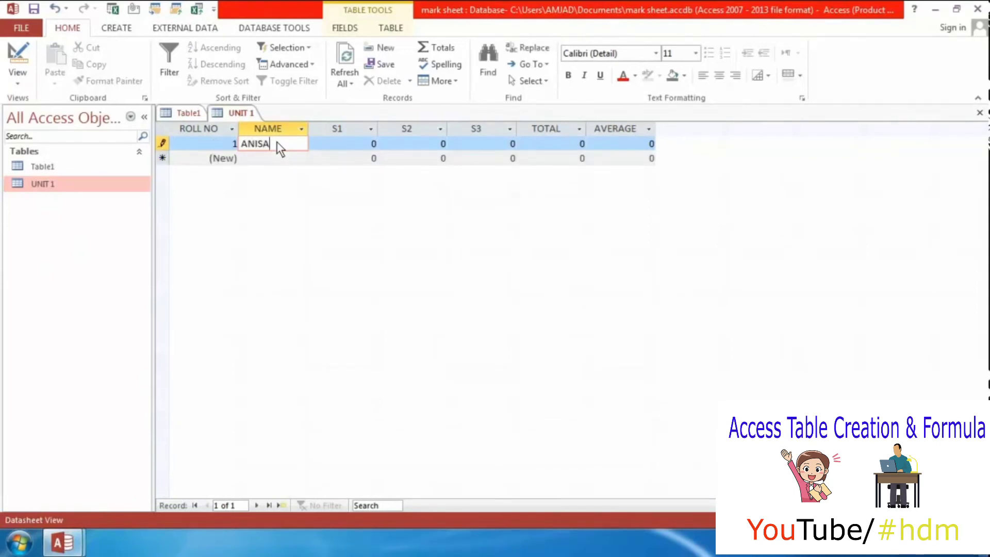
key(Tab)
text(85)
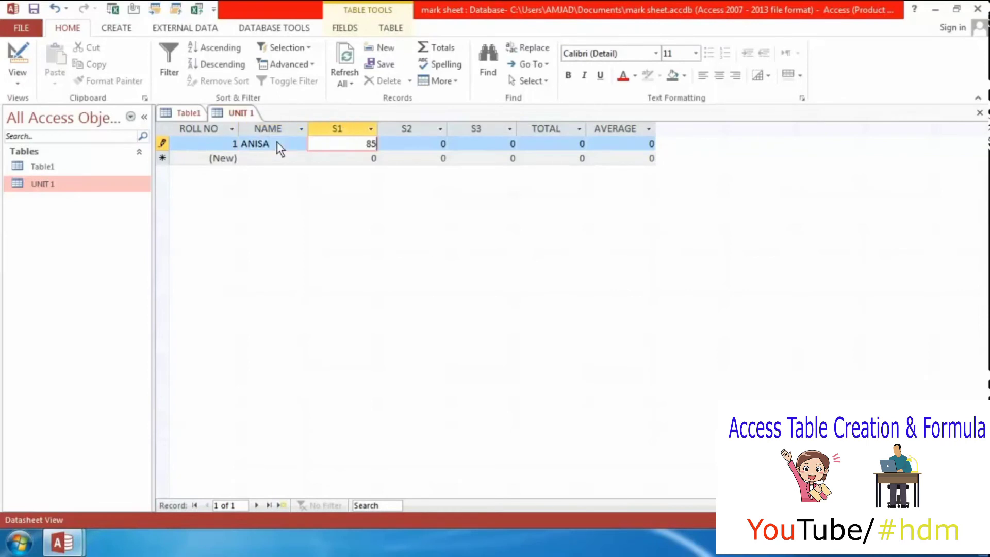
key(Tab)
text(74)
key(Tab)
text(84)
key(Tab)
key(Tab)
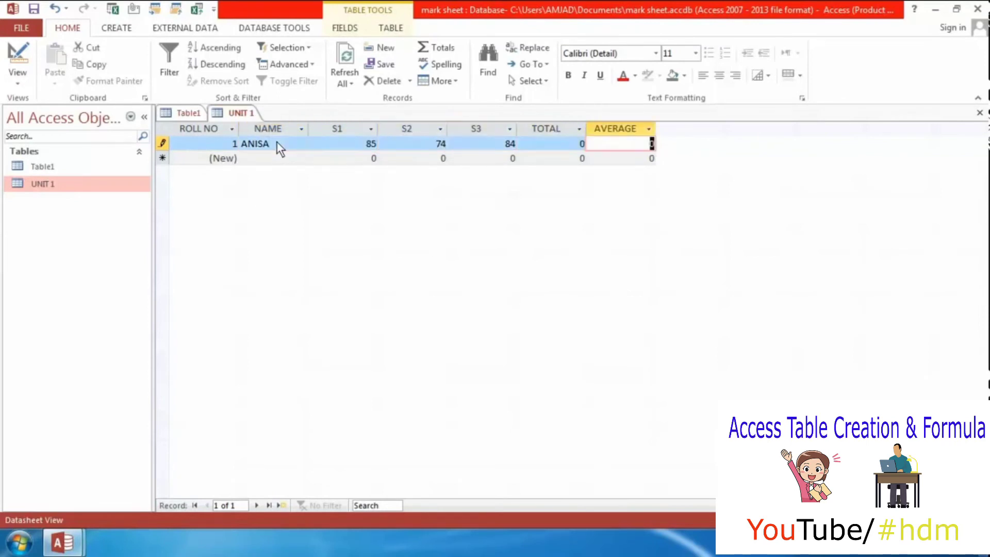
key(Tab)
Fill in the second record with the student's name and marks S1 75, S2 54 and S3 65, leaving TOTAL and AVERAGE unchanged.
key(Tab)
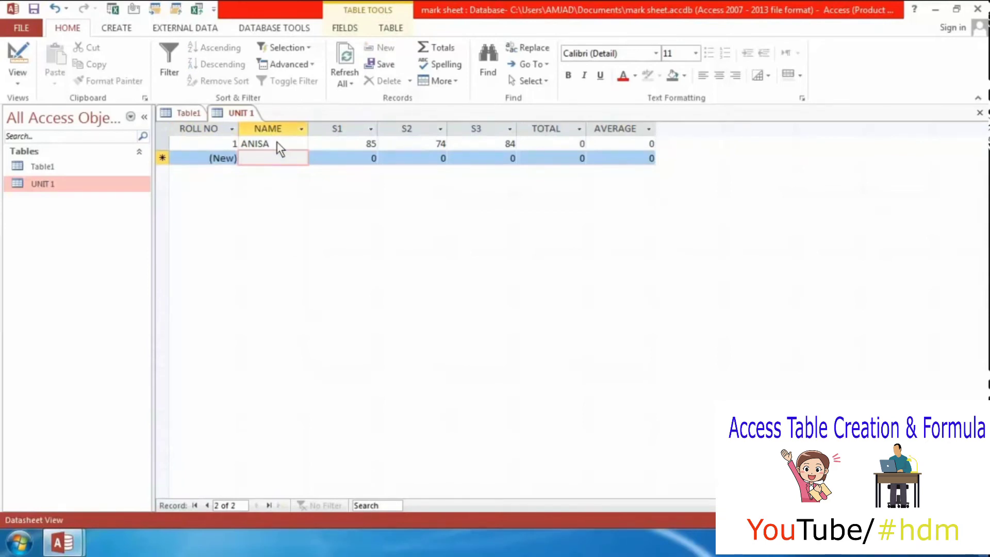
text(P)
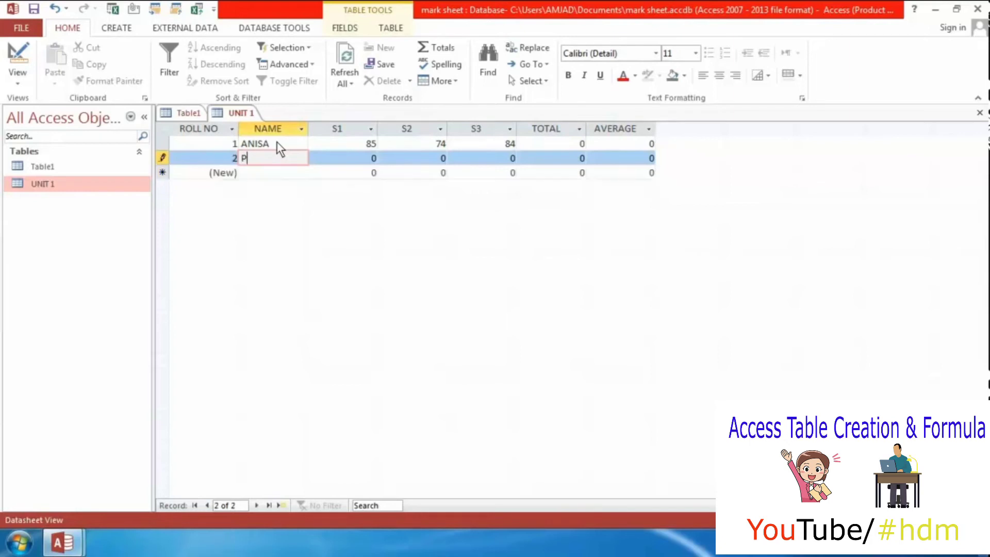
text(OOJA)
key(Tab)
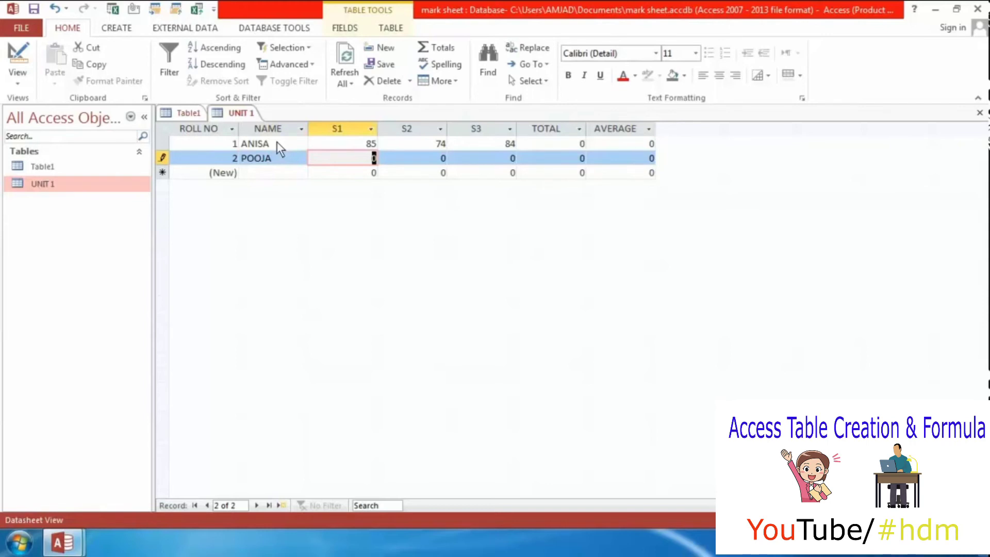
text(75)
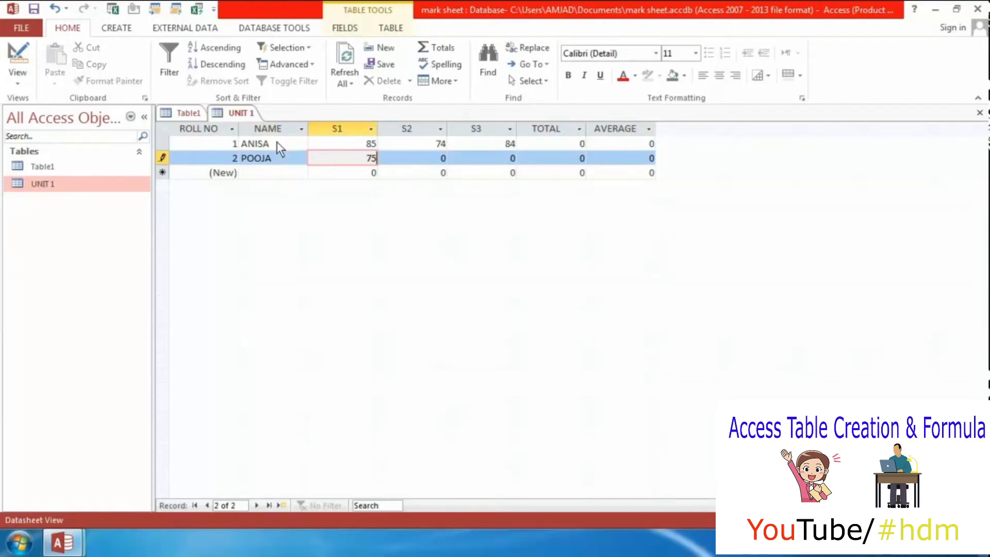
key(Tab)
text(54)
key(Tab)
text(65)
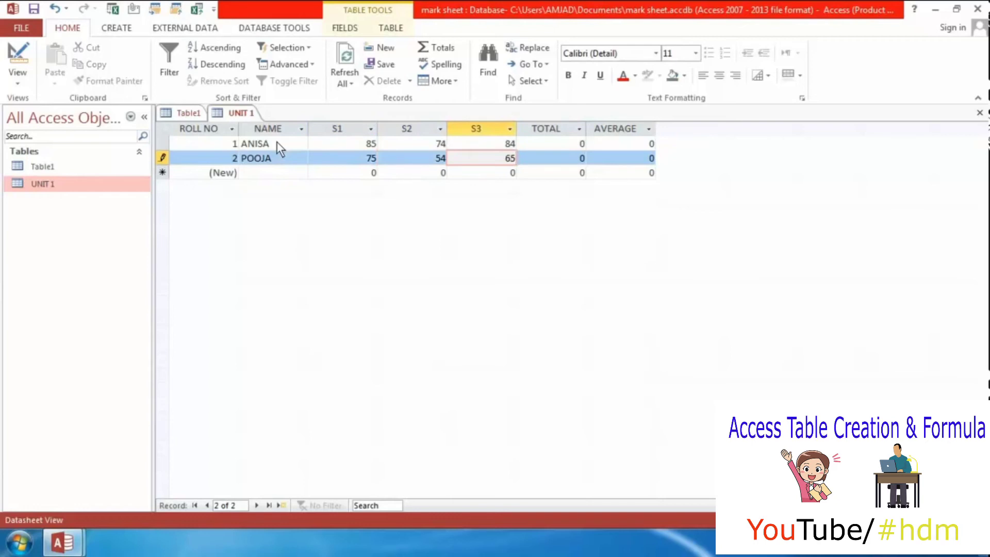
key(Tab)
key(Tab)
key(Tab)
Fill in the third record with the student's name and marks S1 74, S2 85 and S3 65, leaving TOTAL and AVERAGE unchanged.
key(Tab)
text(L)
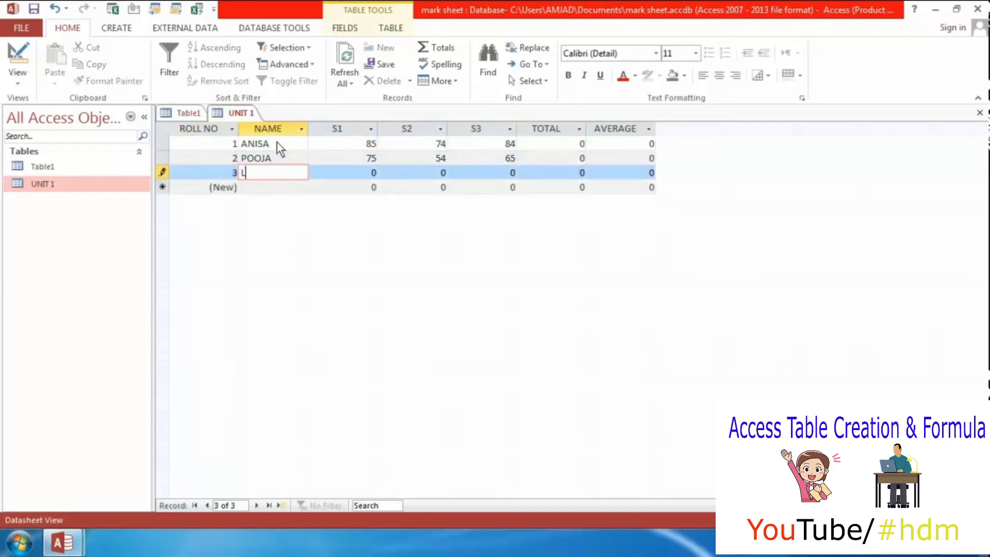
text(EENA)
key(Tab)
text(74)
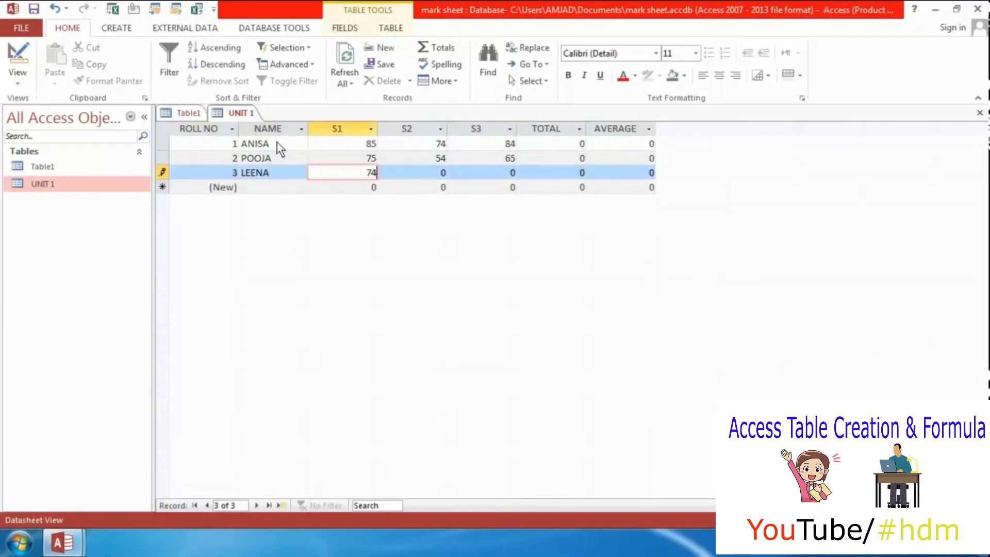
key(Tab)
text(85)
key(Tab)
text(65)
key(Tab)
key(Tab)
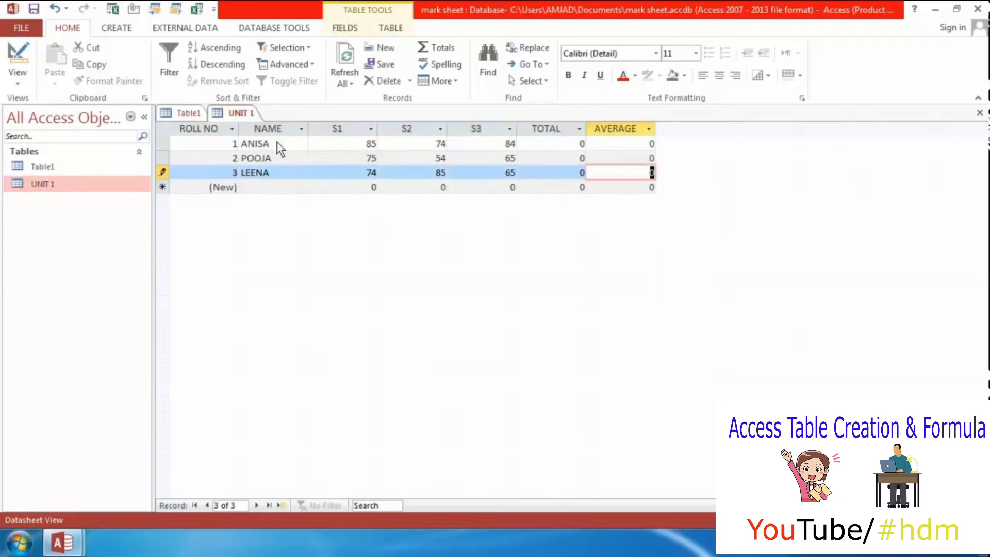
Fill in the fourth record with the student's name and marks S1 74, S2 84 and S3 54, and commit the record.
key(Tab)
key(Tab)
text(JALPA)
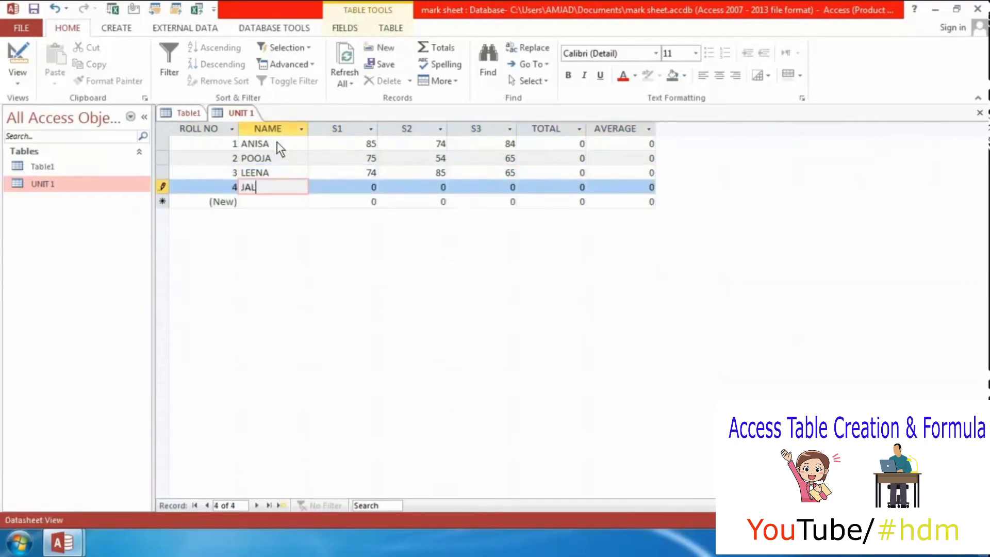
key(Tab)
text(74)
key(Tab)
text(84)
key(Tab)
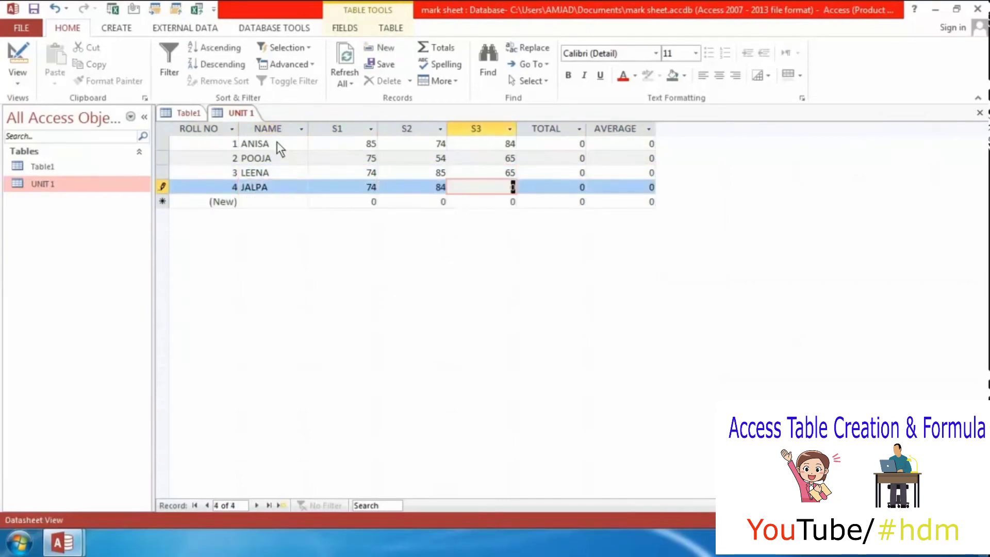
text(54)
click(345, 168)
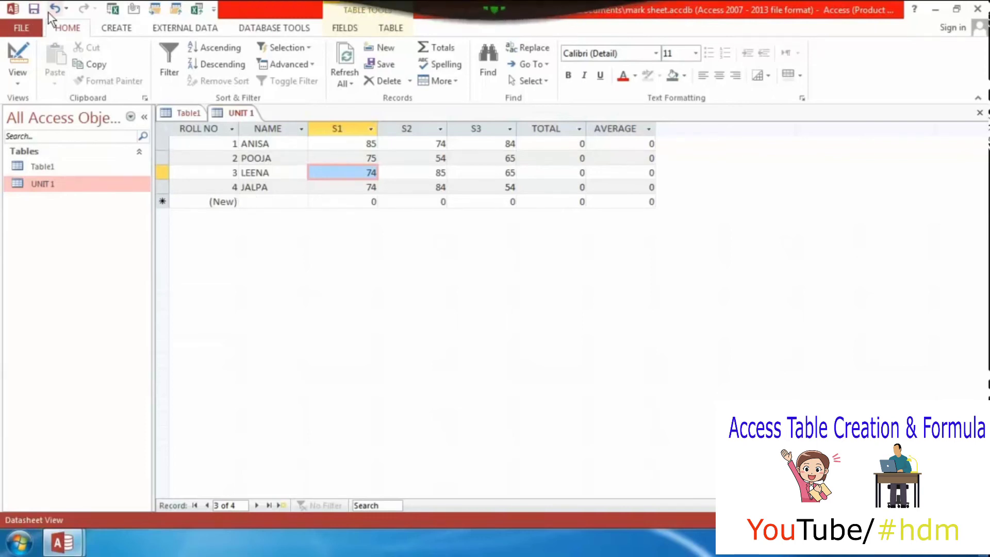
Create a new query in Design view and add the UNIT 1 table to it.
click(130, 33)
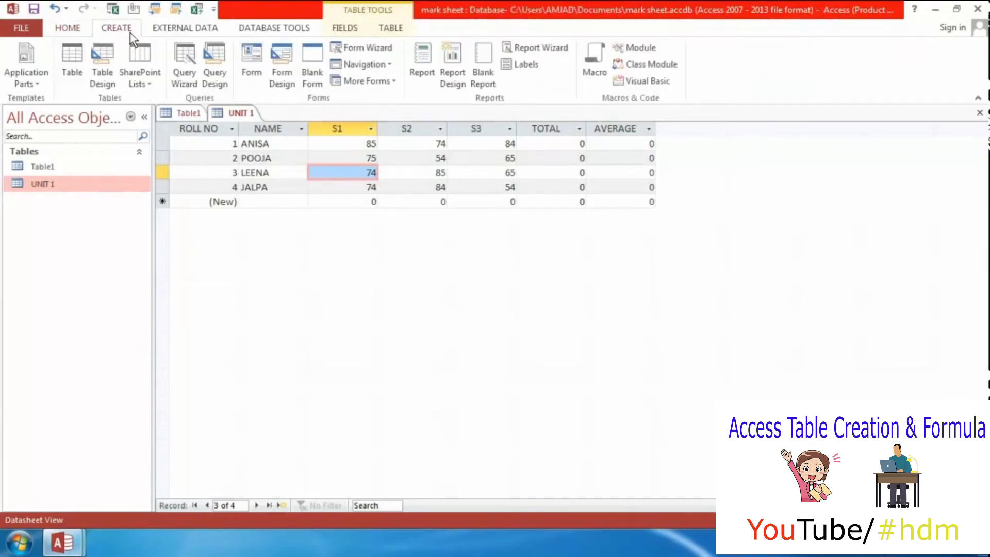
click(209, 76)
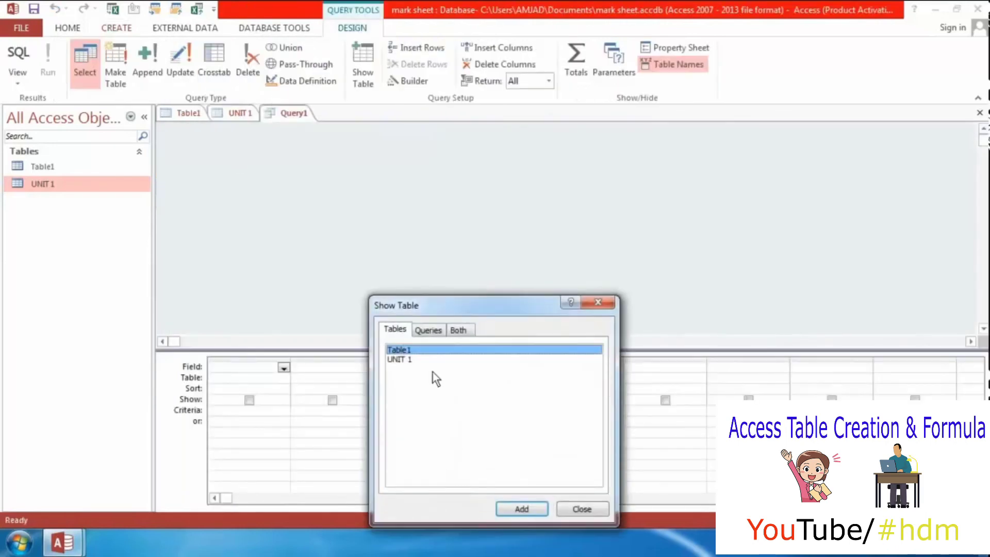
click(405, 361)
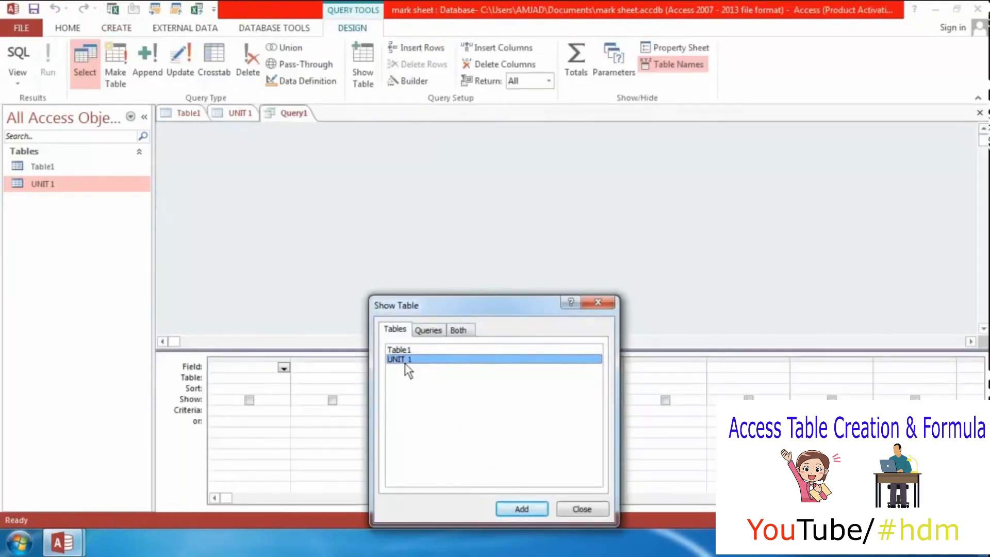
click(506, 512)
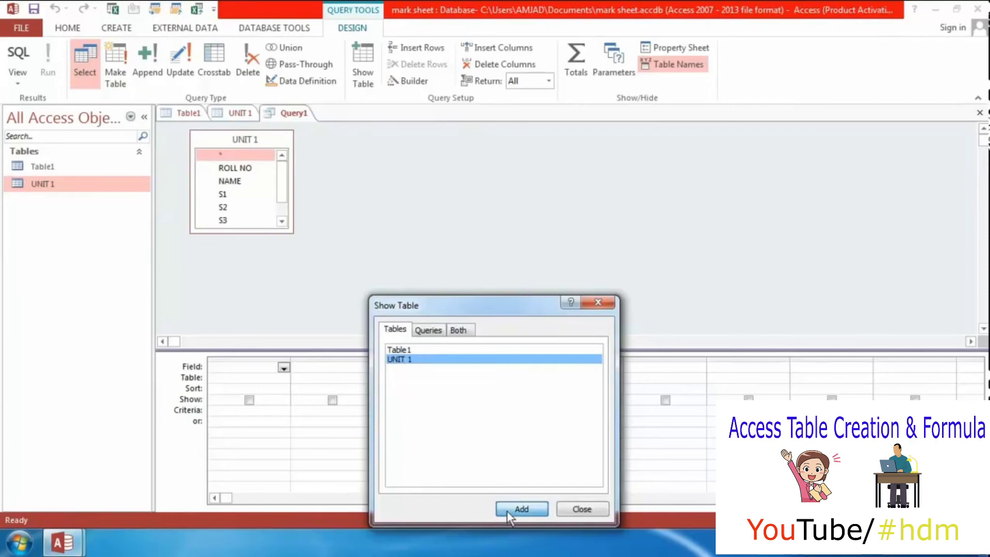
click(573, 510)
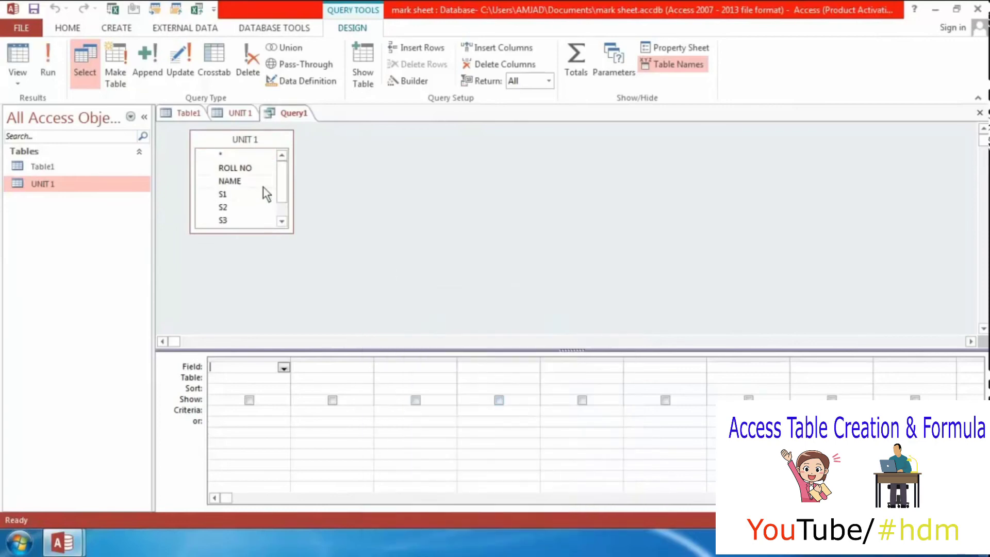
Add the TOTAL and AVERAGE fields of UNIT 1 to the first two columns of the query grid.
drag(286, 165, 286, 196)
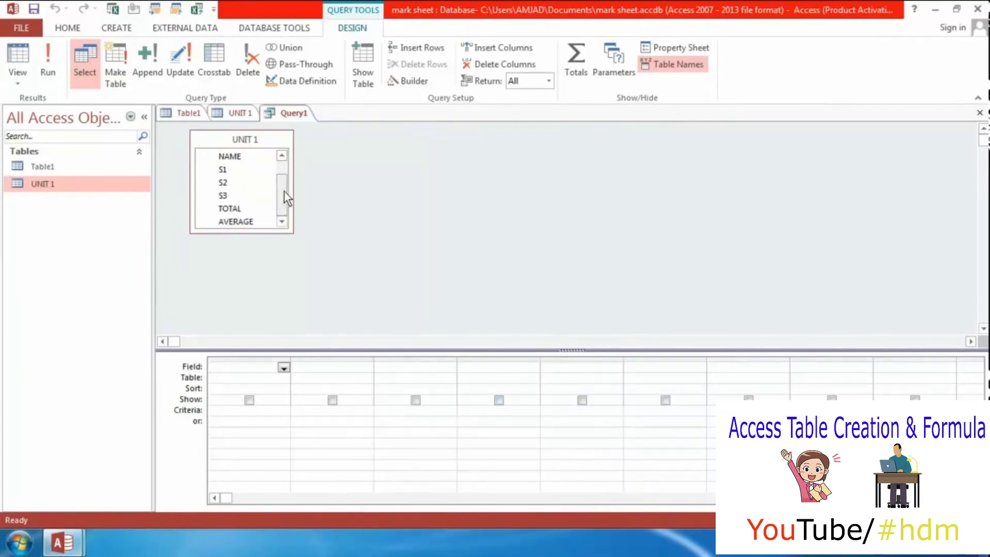
click(231, 208)
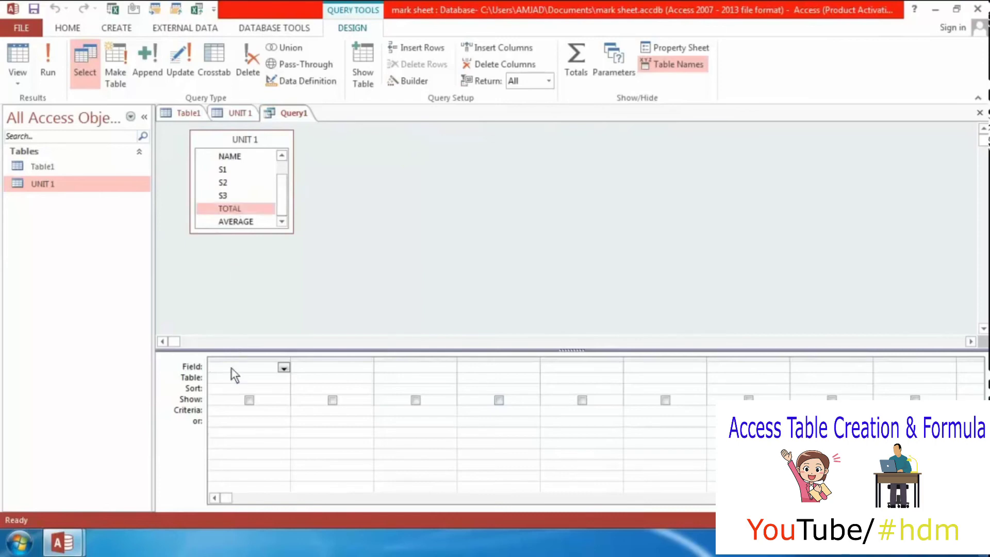
drag(212, 368, 211, 368)
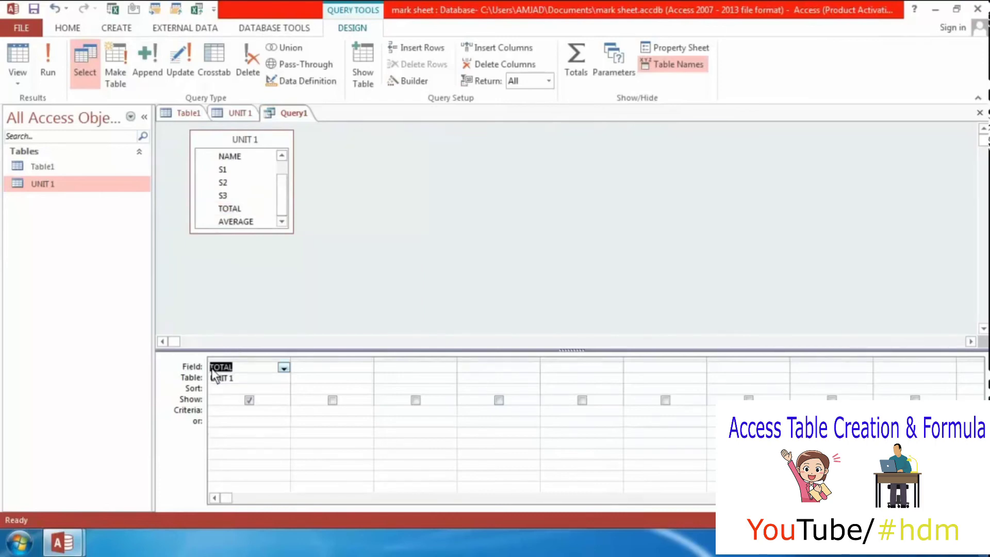
click(252, 223)
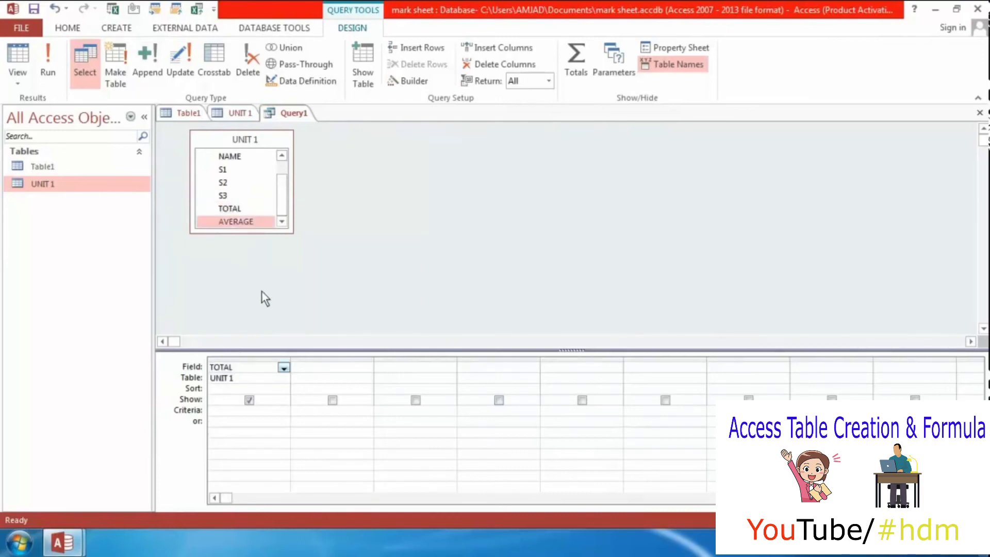
drag(299, 366, 299, 370)
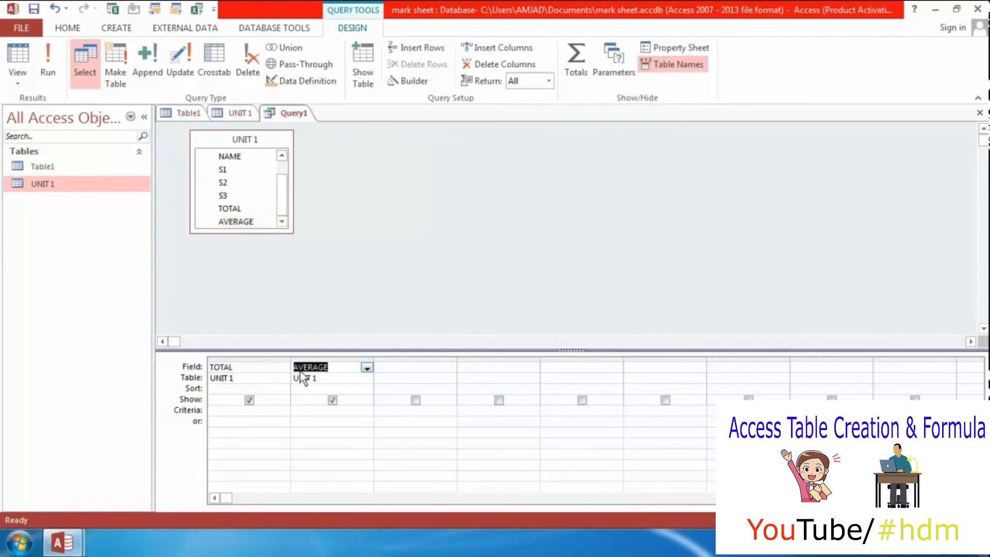
click(249, 399)
click(245, 388)
click(250, 400)
click(283, 391)
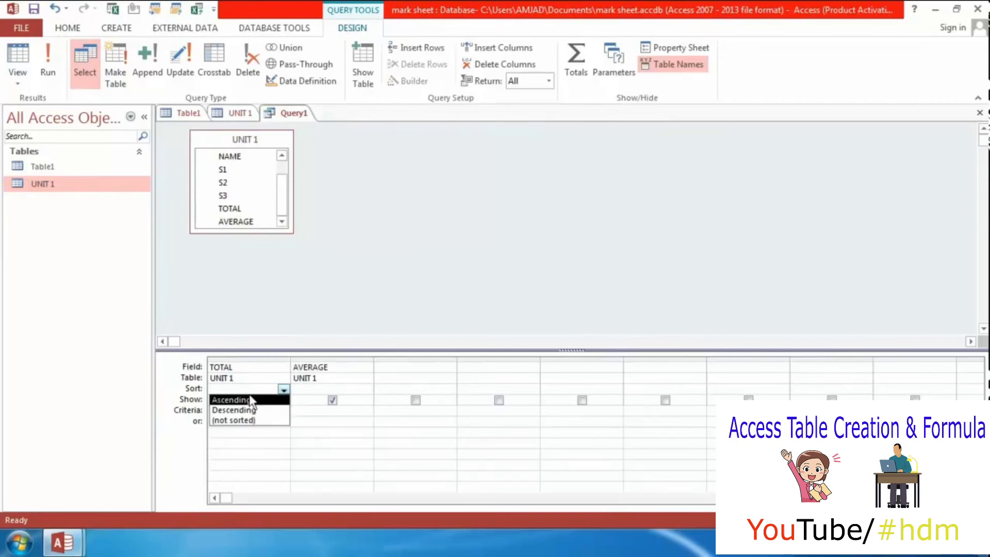
click(278, 420)
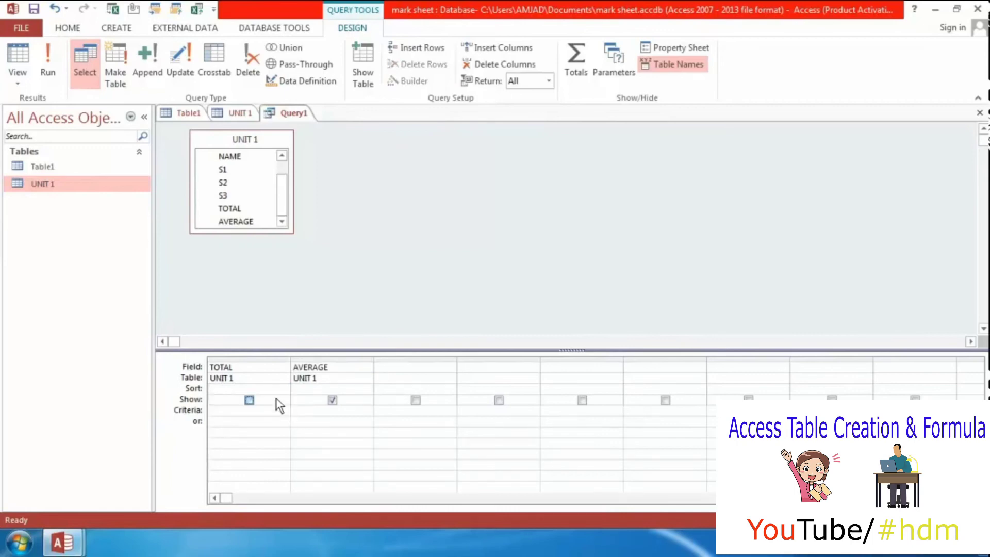
click(249, 400)
click(254, 391)
click(285, 391)
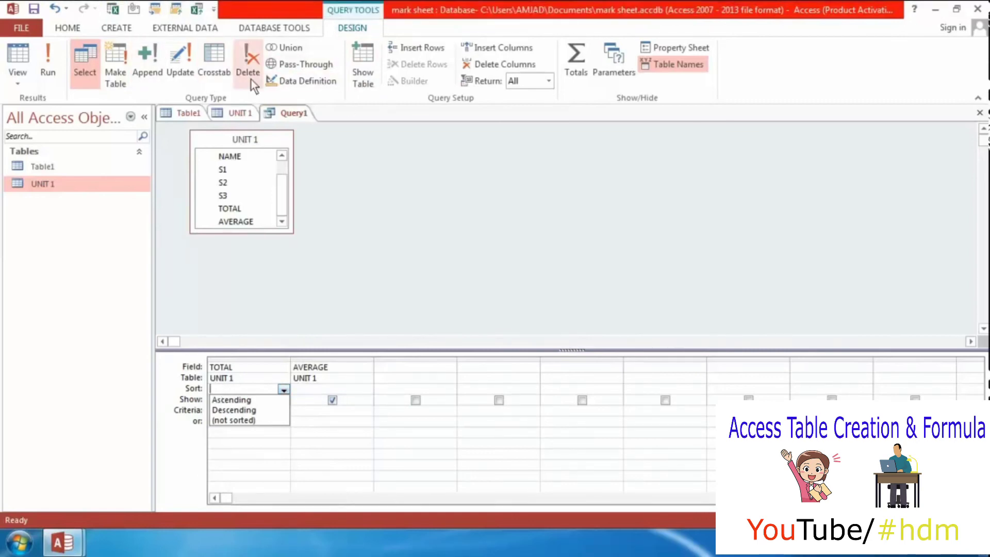
Convert the query to an update query and run it with TOTAL updated to =[S1]+[S2]+[S3].
click(183, 66)
click(182, 66)
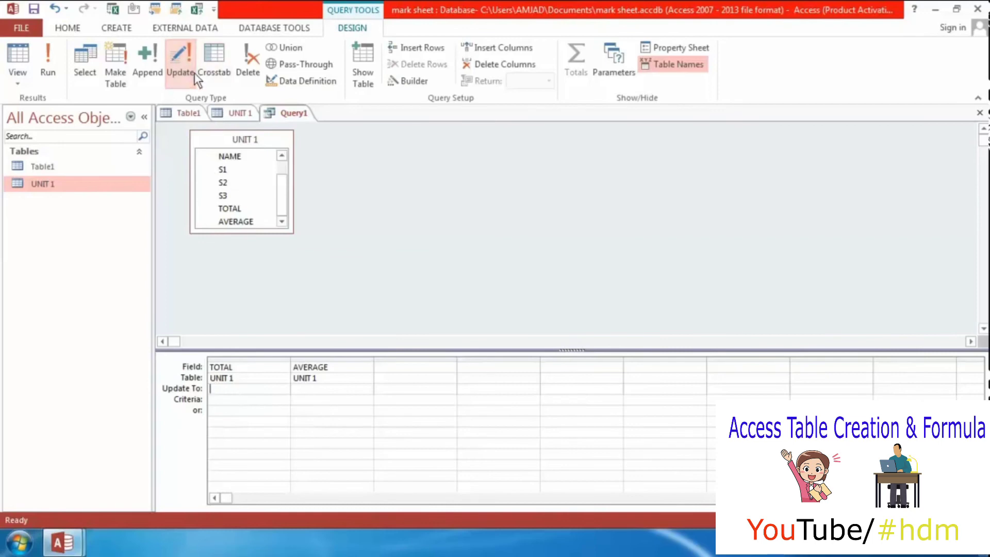
text(=)
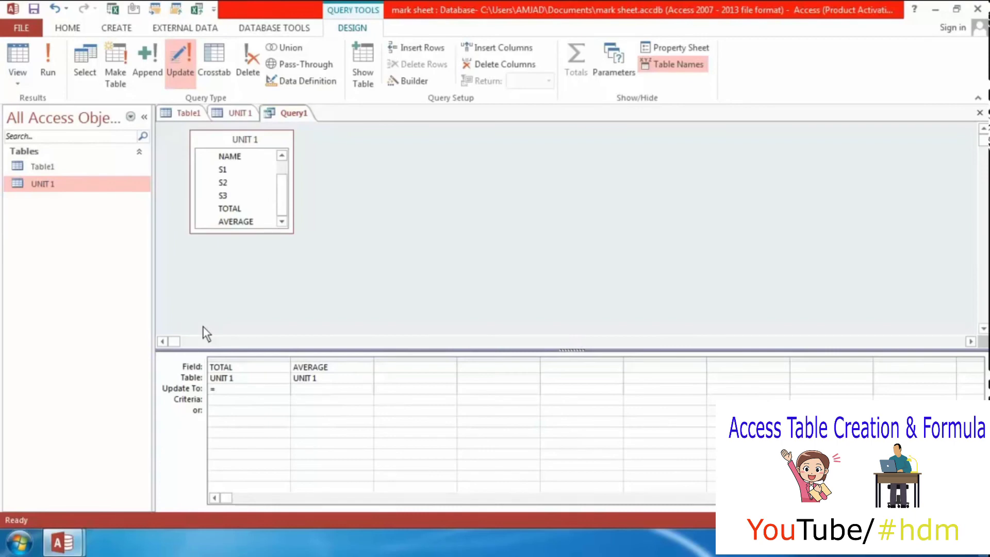
text([S1])
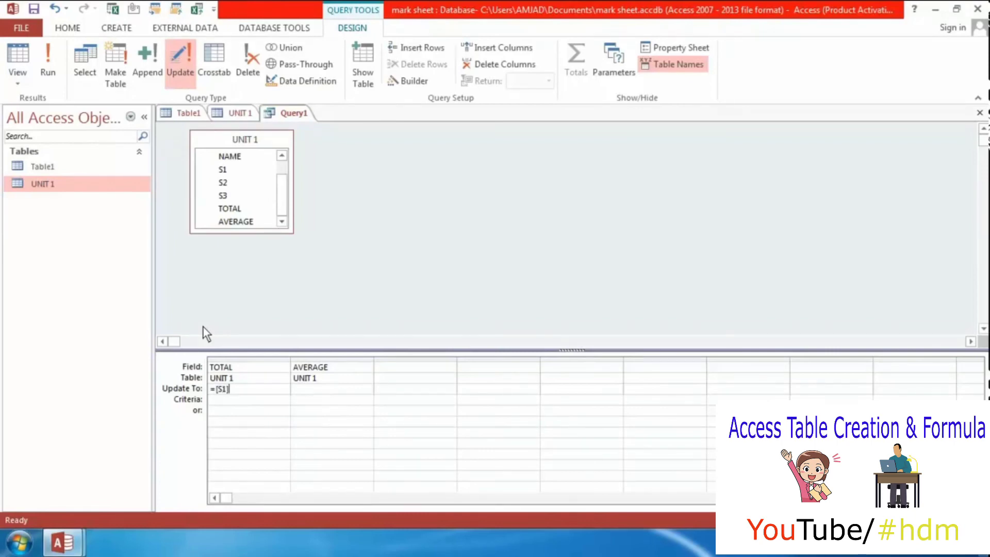
text(+[S2]+[S3])
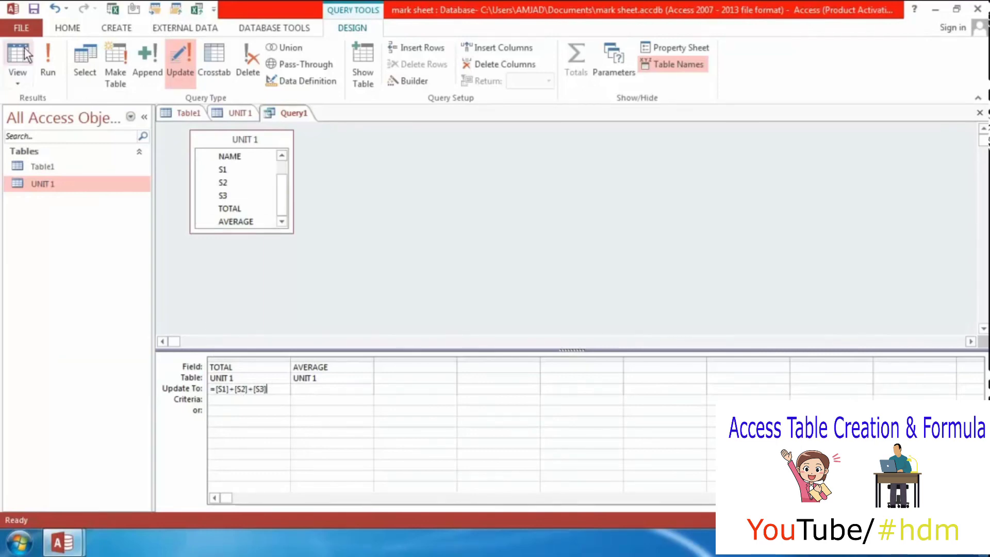
click(49, 57)
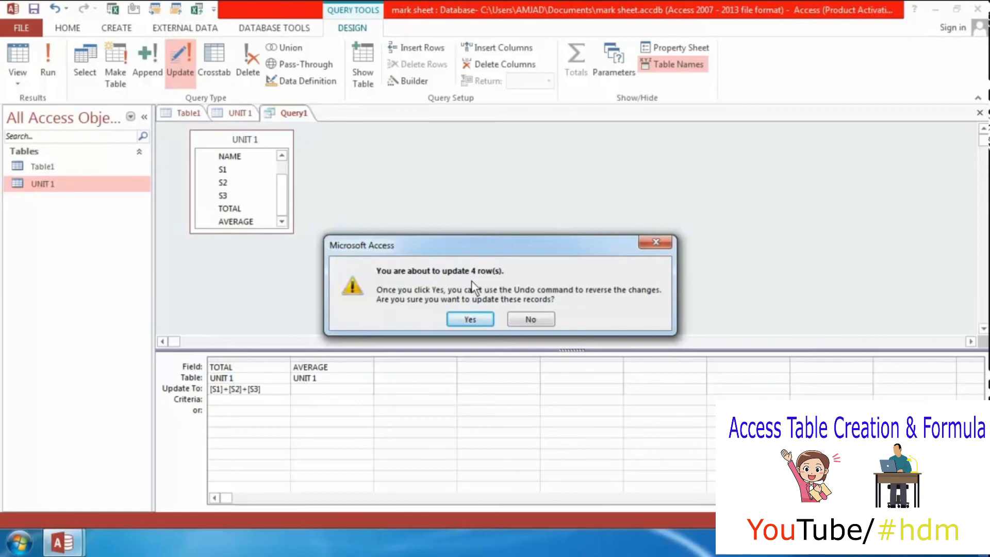
click(470, 319)
Set the AVERAGE field to update to =[TOTAL]/3 and run the update query on the records.
click(354, 388)
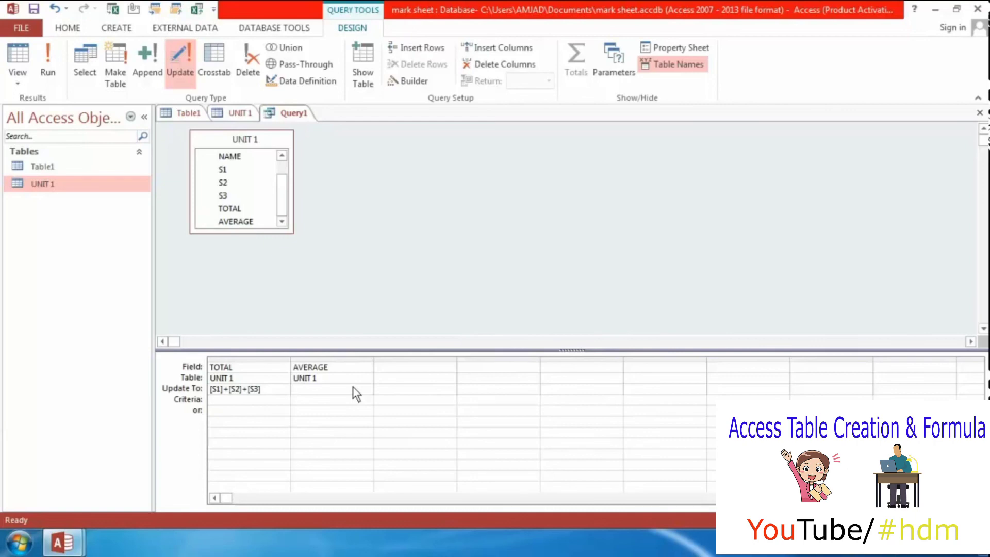
text(=[TOTAL]/3)
click(47, 72)
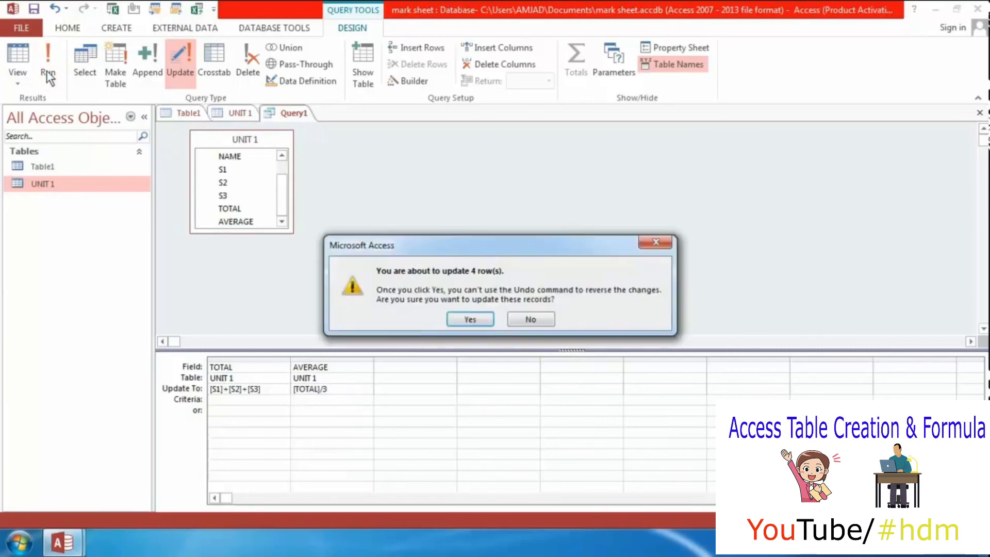
click(470, 319)
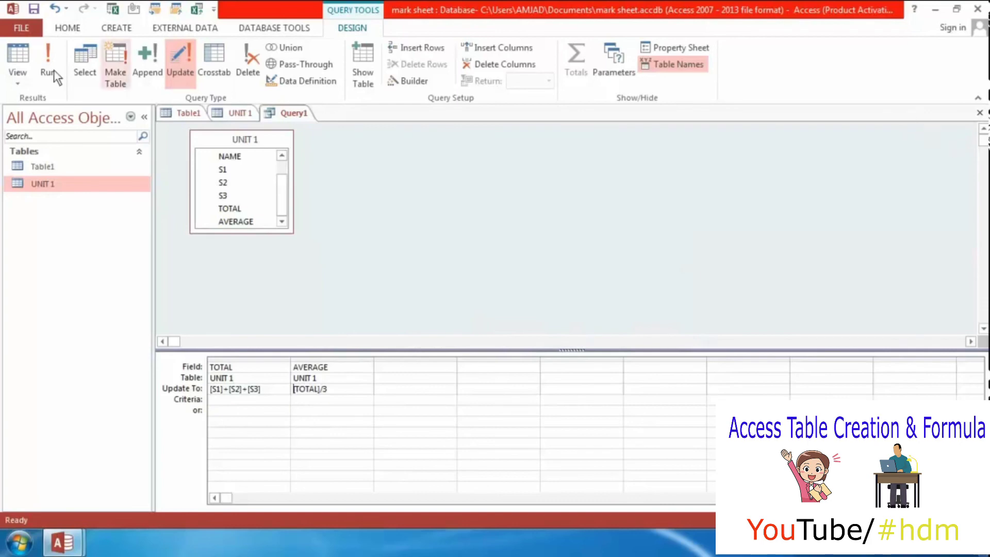
Save the update query as Query1 and close it to return to the UNIT 1 datasheet.
click(41, 14)
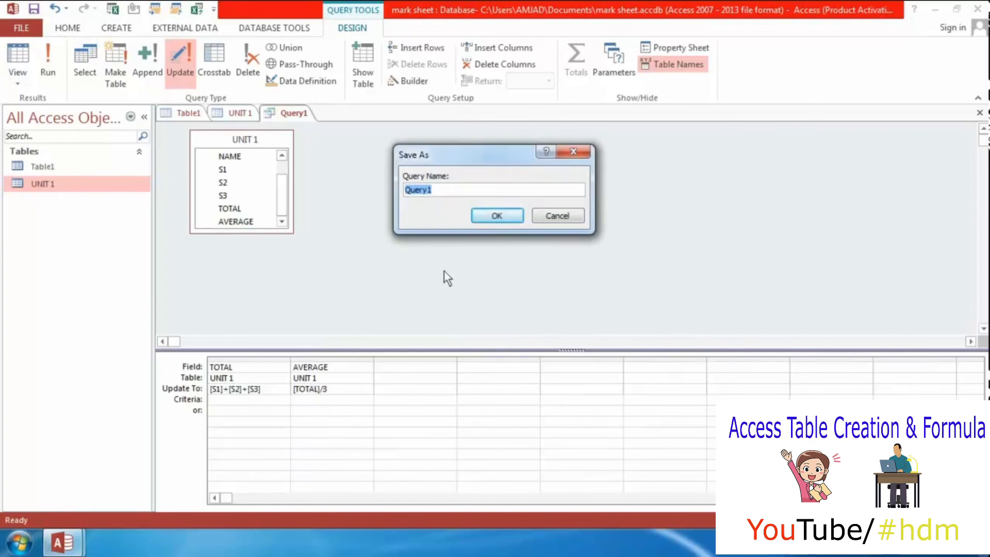
click(516, 218)
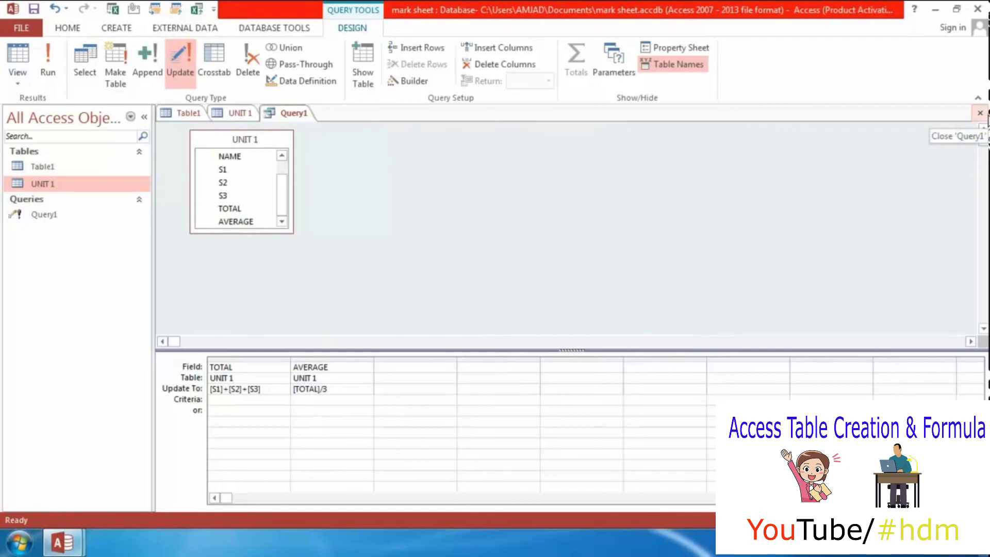
click(981, 114)
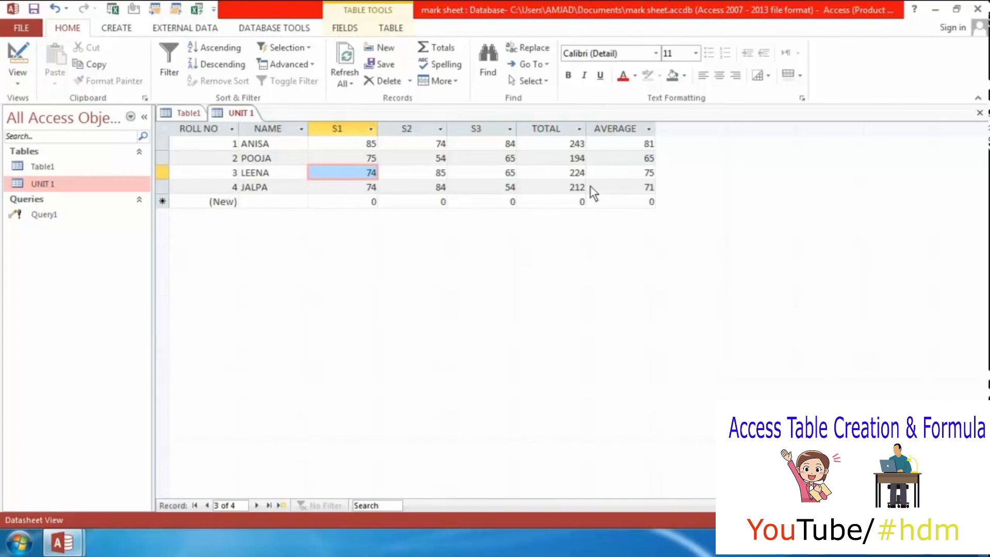
Start creating a new form from the UNIT 1 table.
click(130, 28)
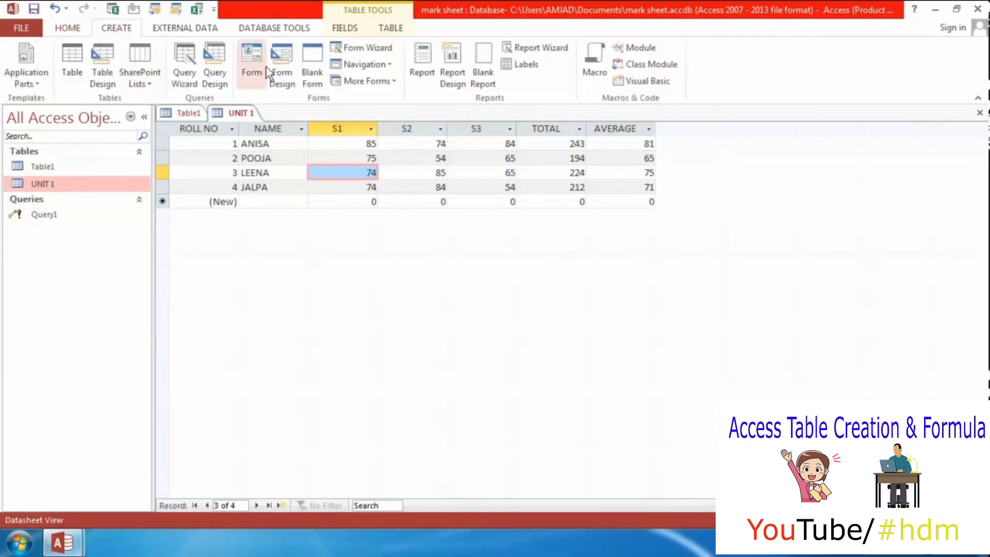